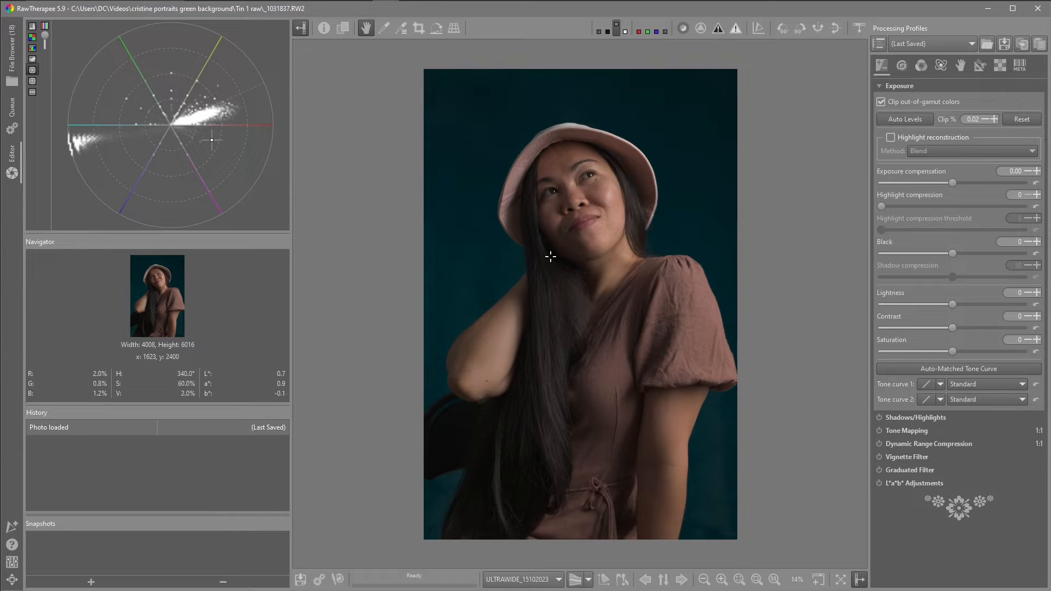
- Open Preferences and review the Image Processing default profile settings, then close the dialog
left_click(10, 565)
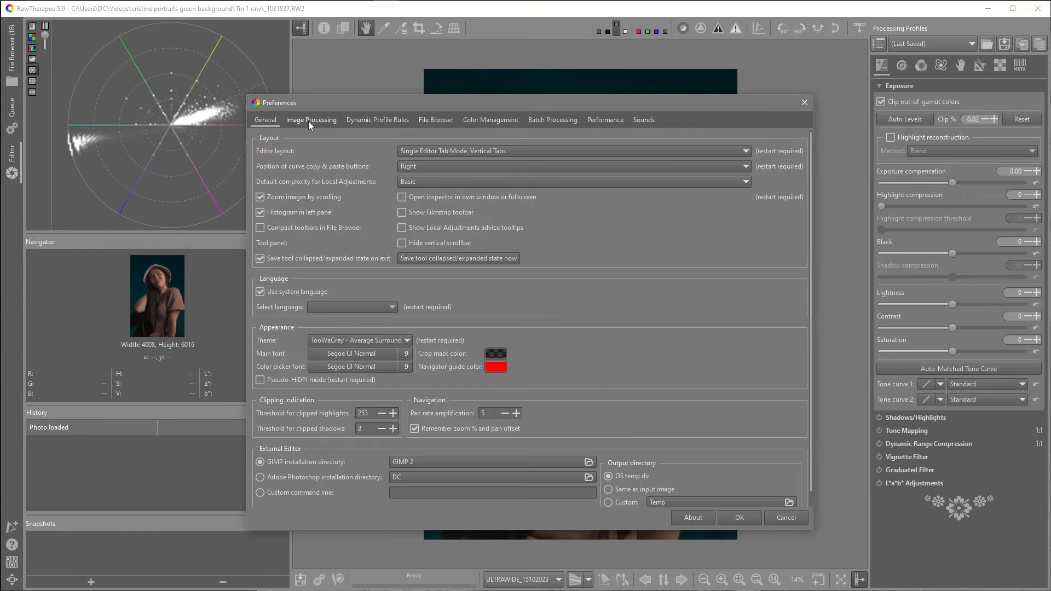
left_click(308, 121)
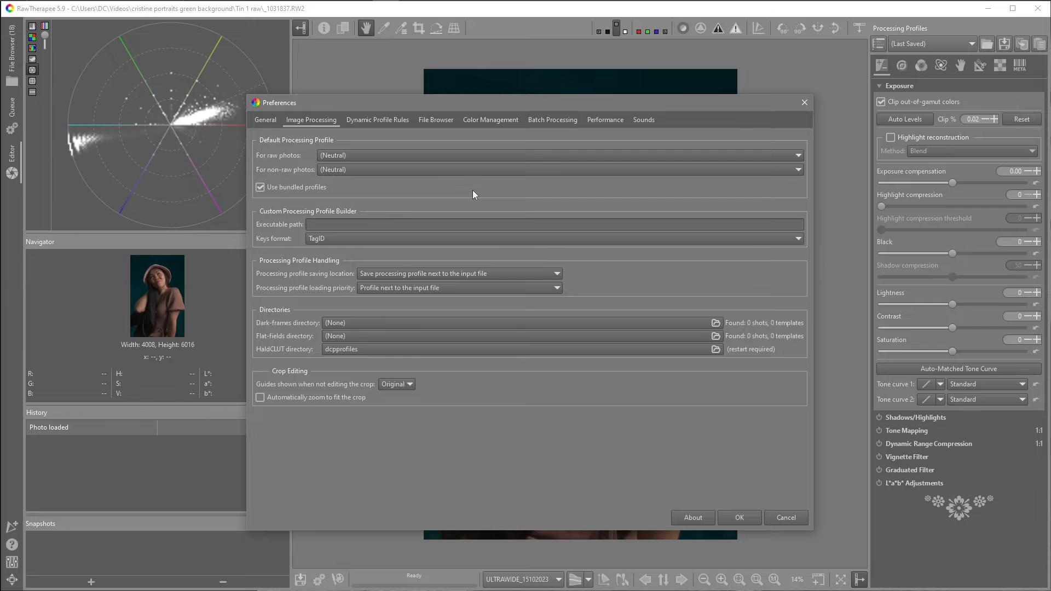
left_click(802, 104)
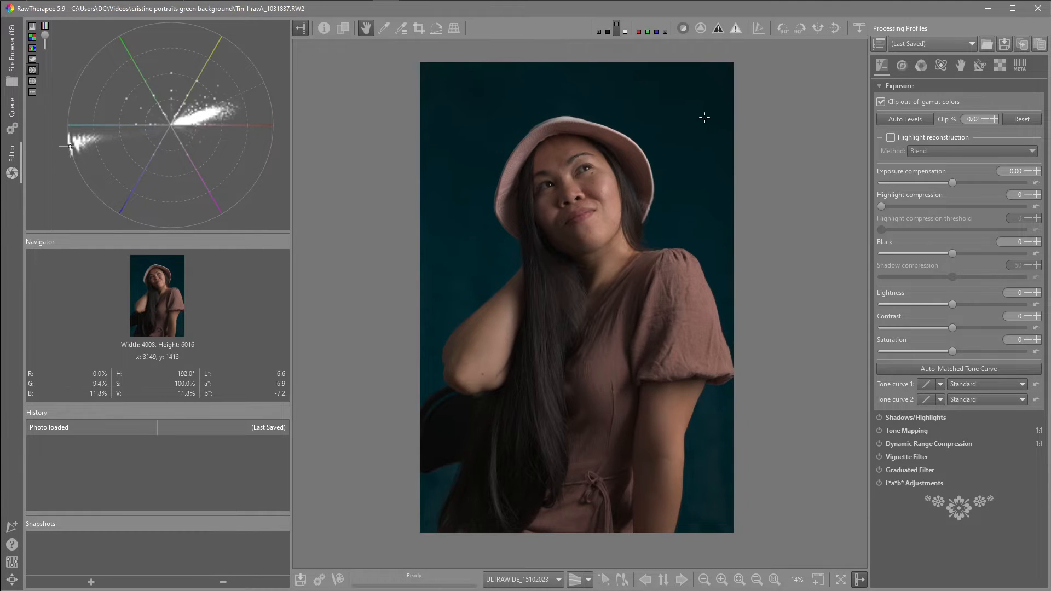
- Show the filmstrip and open the Leviticus 19-2 image to view it
left_click(859, 27)
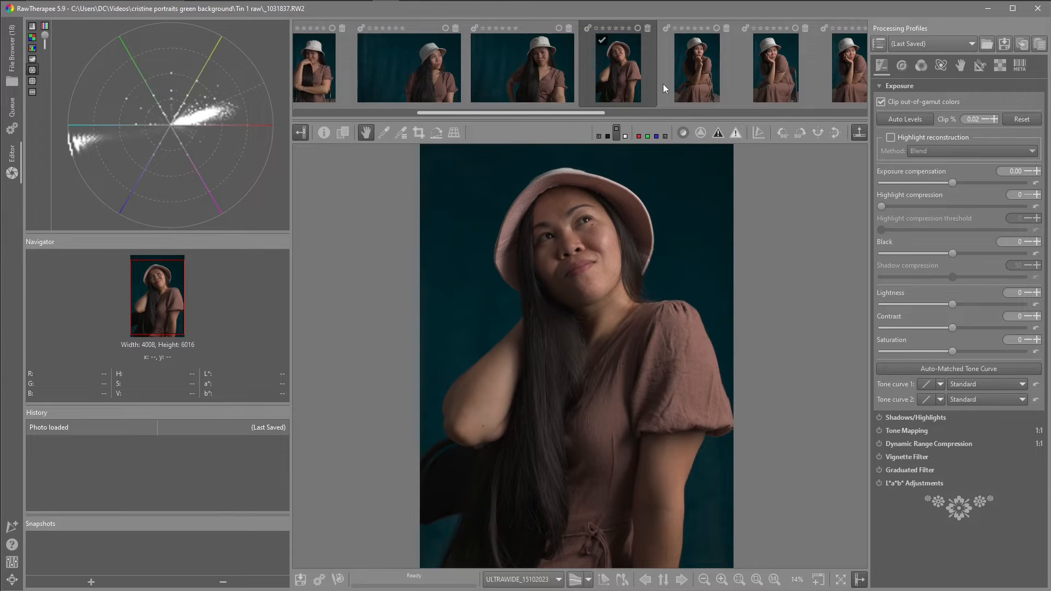
scroll(662, 88, "down", 3)
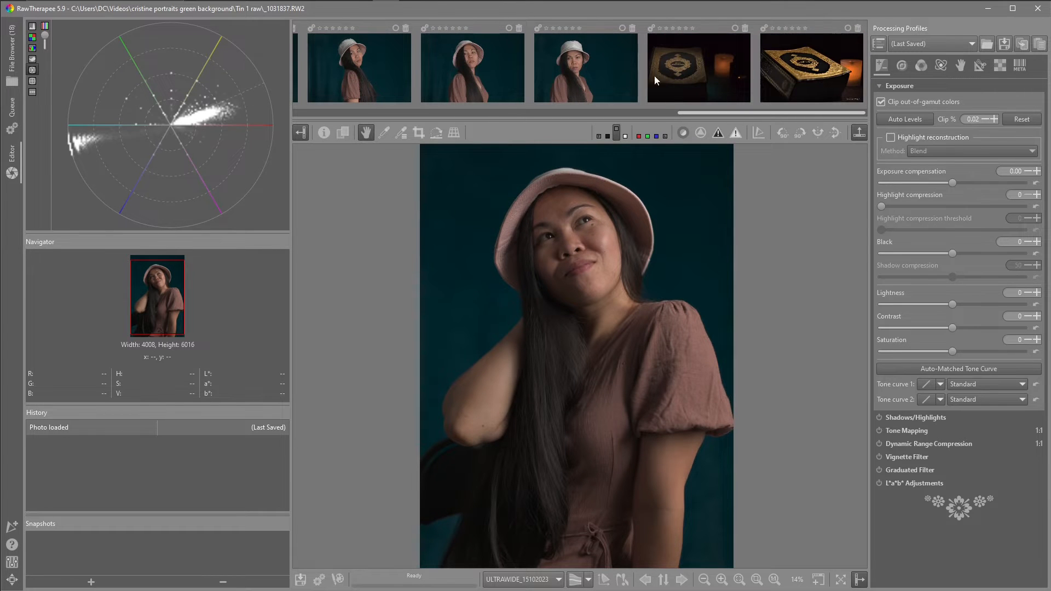
double_click(785, 64)
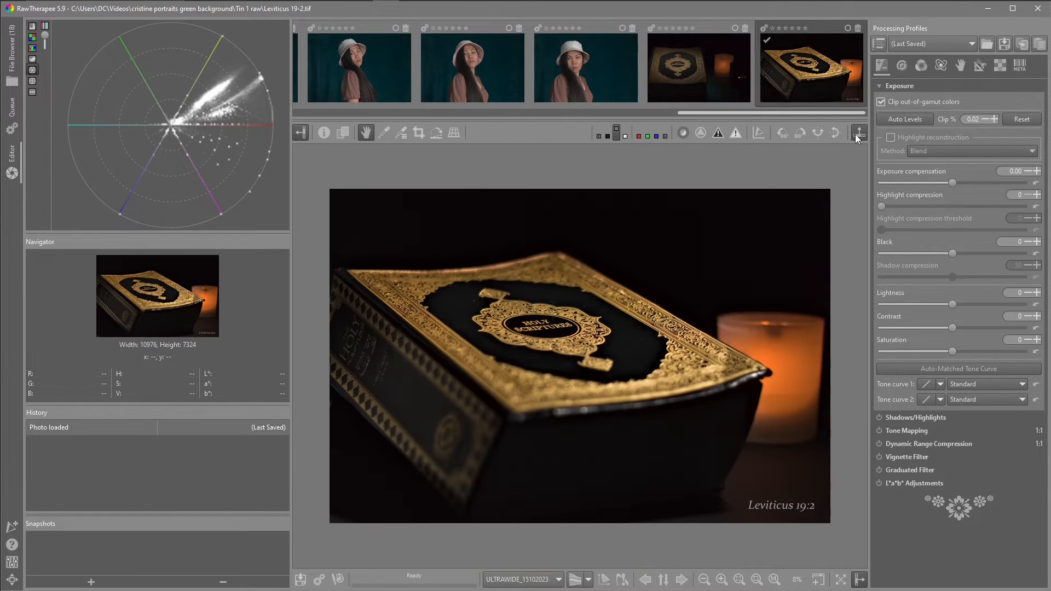
left_click(858, 133)
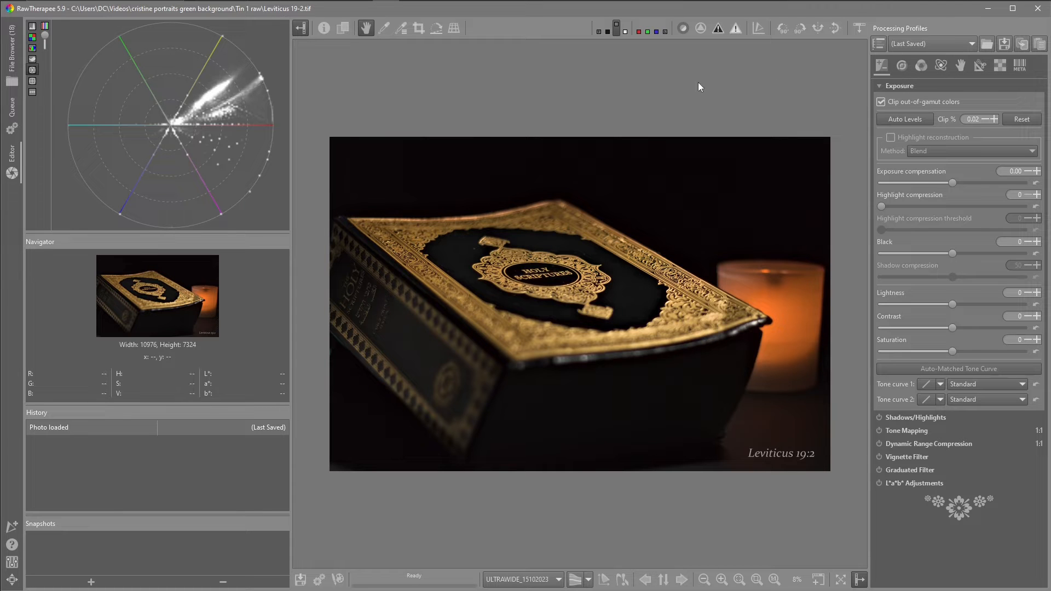
- Reopen the portrait raw photo from the filmstrip and hide the filmstrip again
left_click(852, 34)
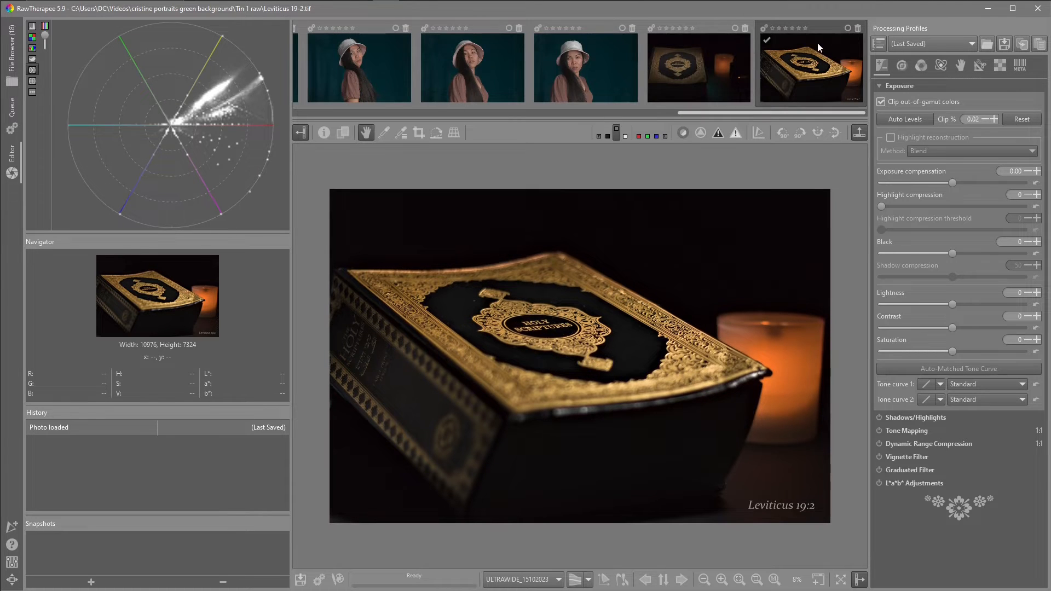
scroll(720, 74, "up", 5)
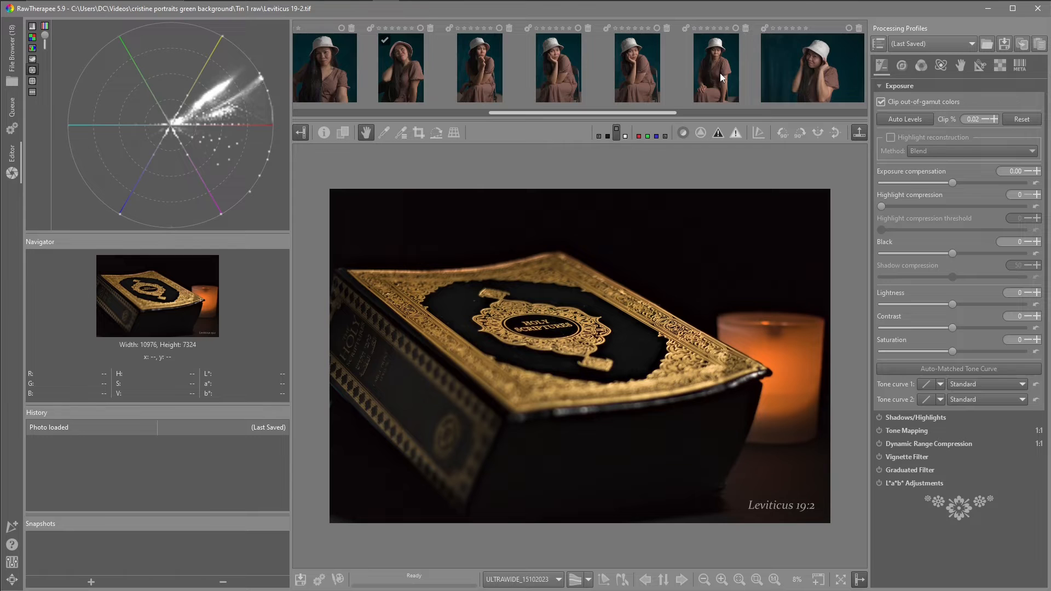
double_click(411, 71)
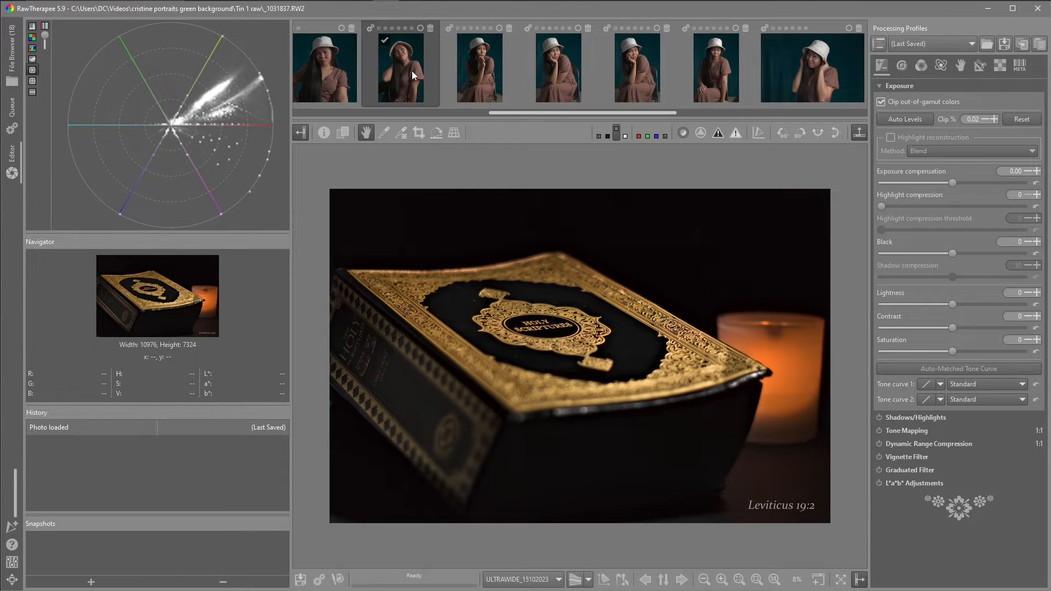
left_click(858, 133)
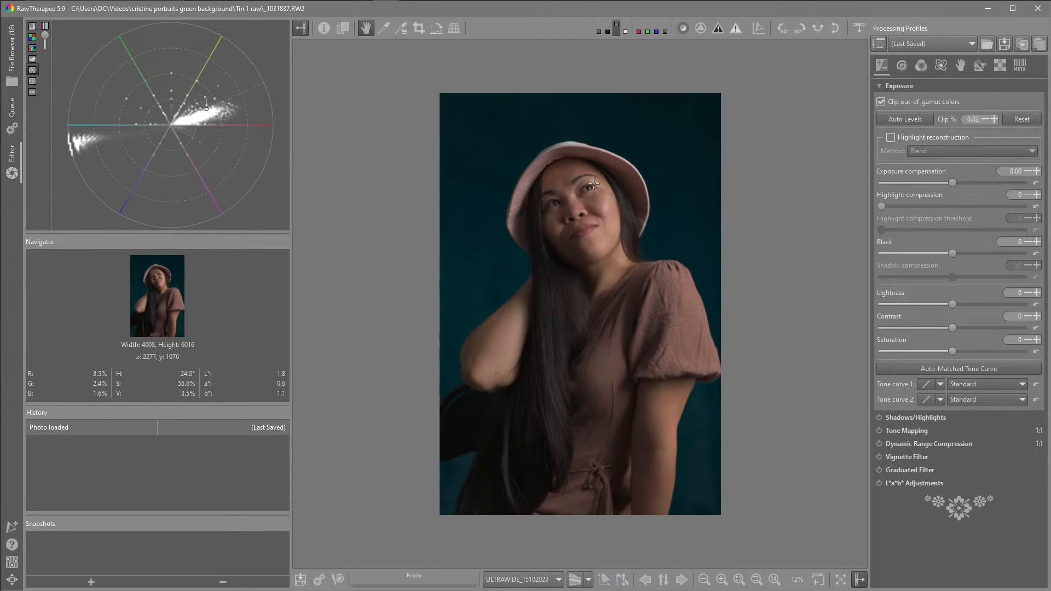
- Browse the Raw, Transform and Exposure tool tabs
left_click(1001, 67)
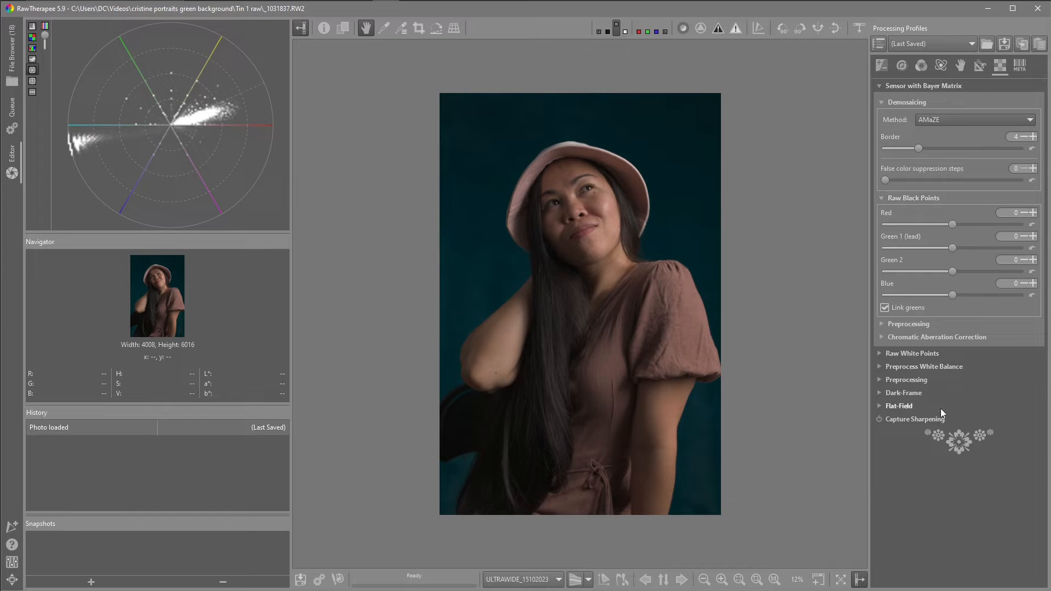
left_click(980, 66)
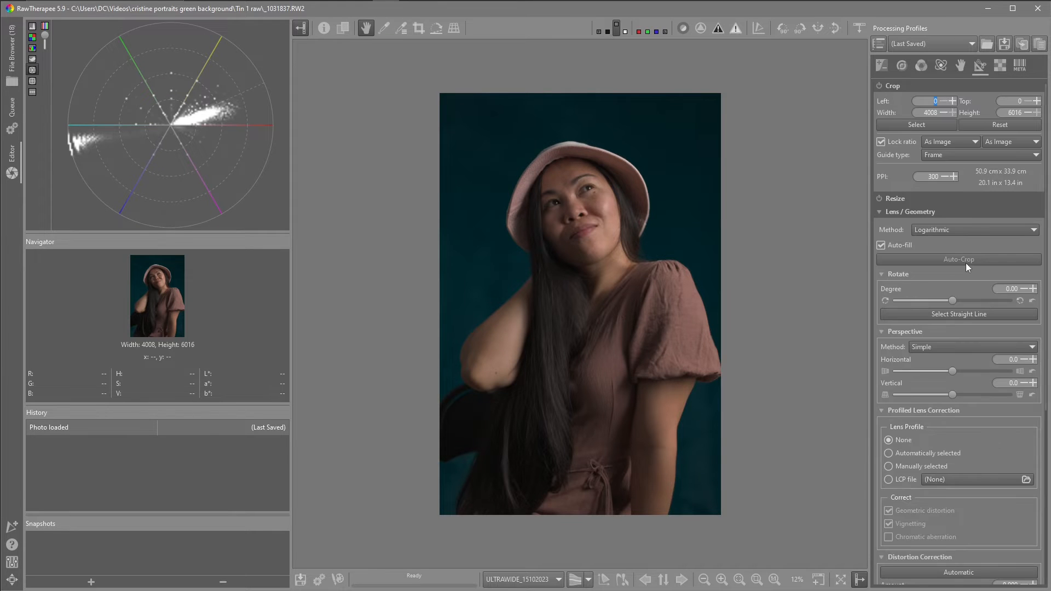
left_click(878, 66)
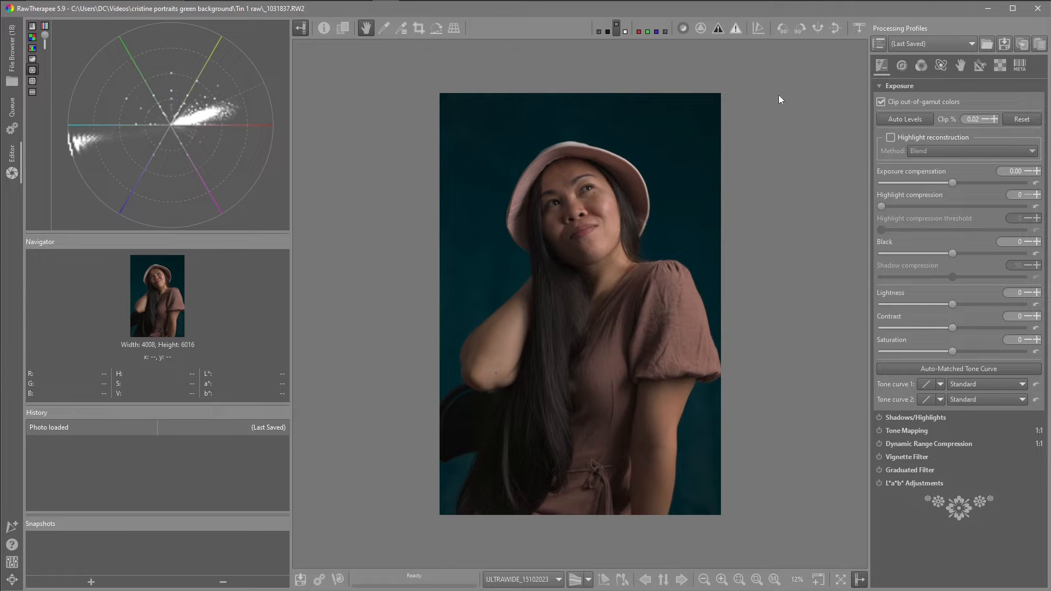
- Keep the AMaZE demosaicing method and enable Capture Sharpening in the Raw tools
left_click(999, 65)
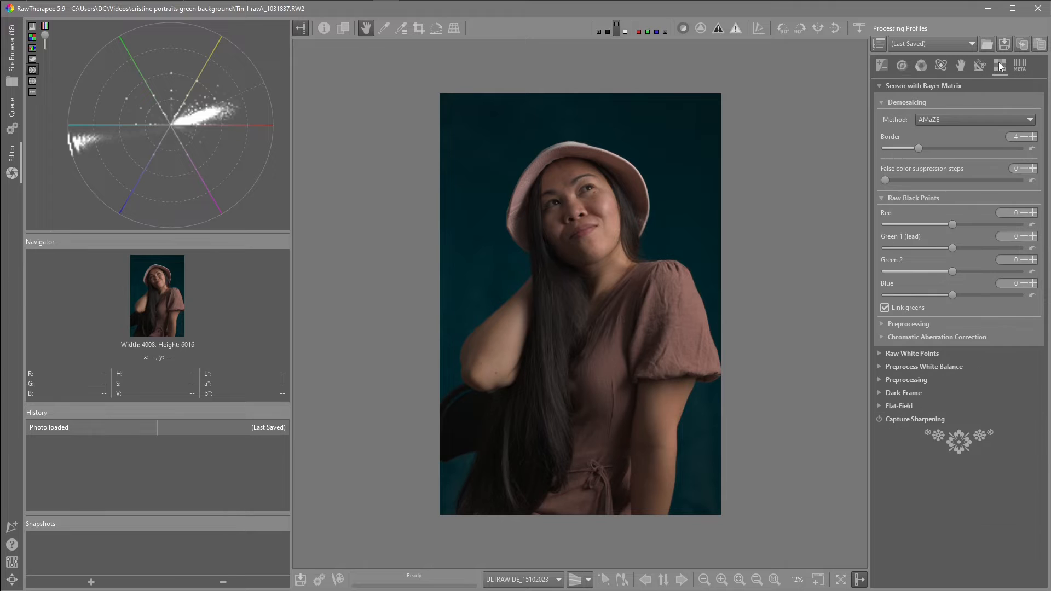
left_click(957, 118)
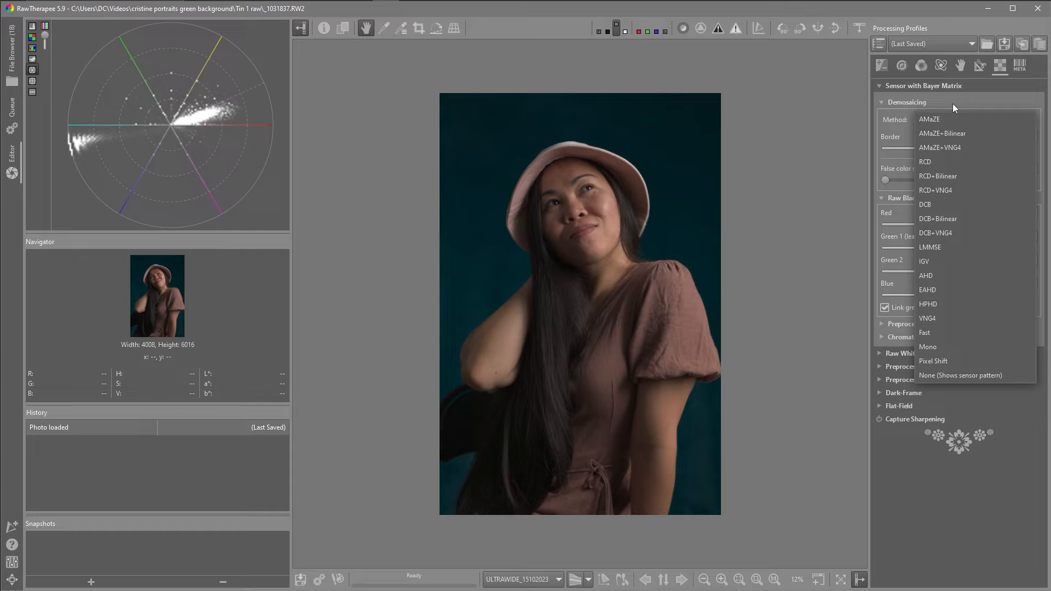
left_click(937, 103)
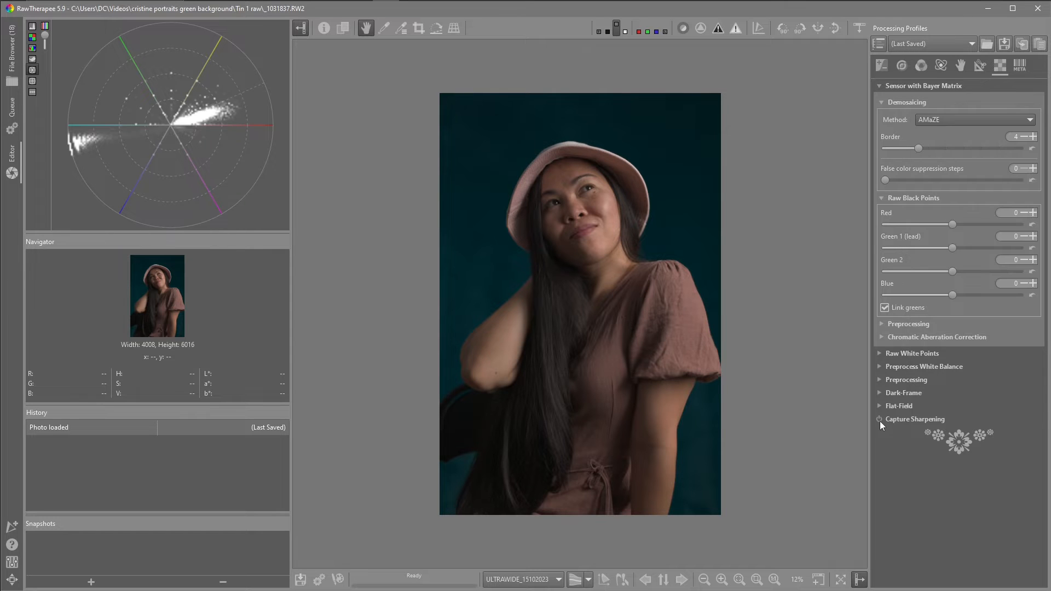
left_click(879, 420)
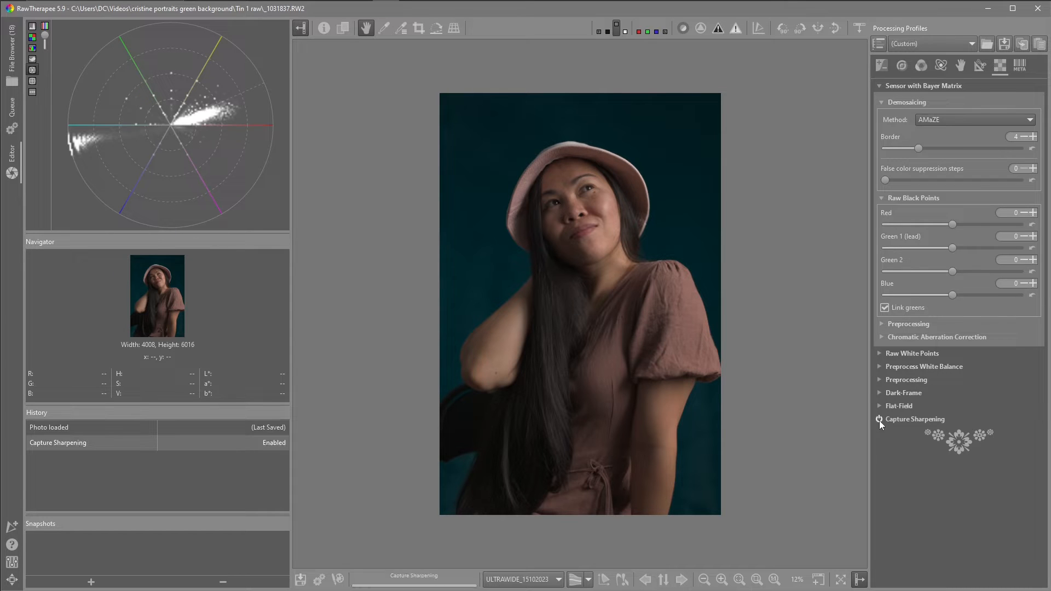
- Set Profiled Lens Correction to Automatically selected, correcting only chromatic aberration, not geometric distortion or vignetting
left_click(978, 65)
scroll(904, 307, "down", 5)
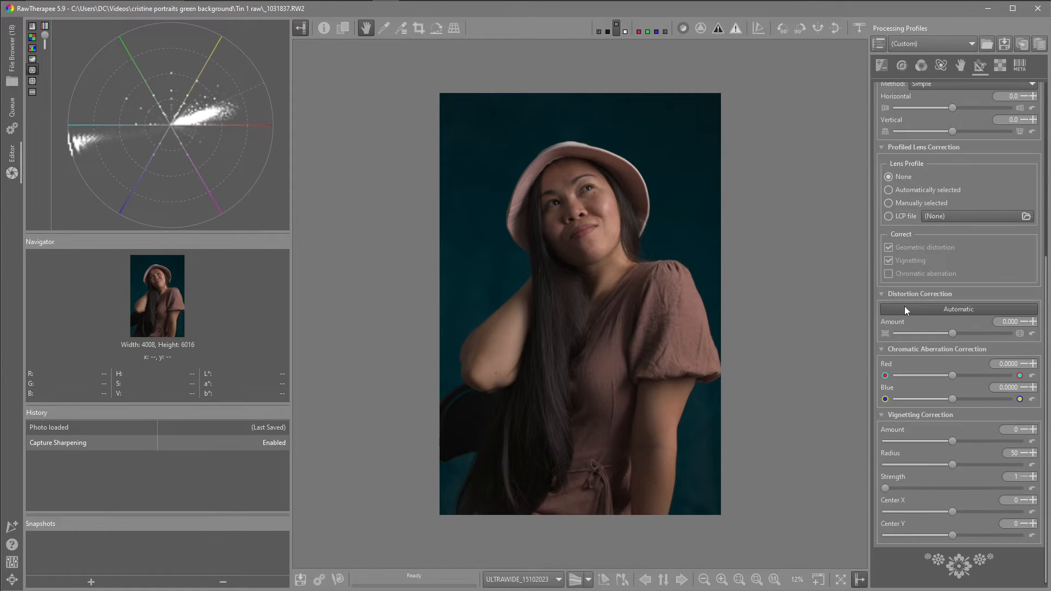
left_click(888, 191)
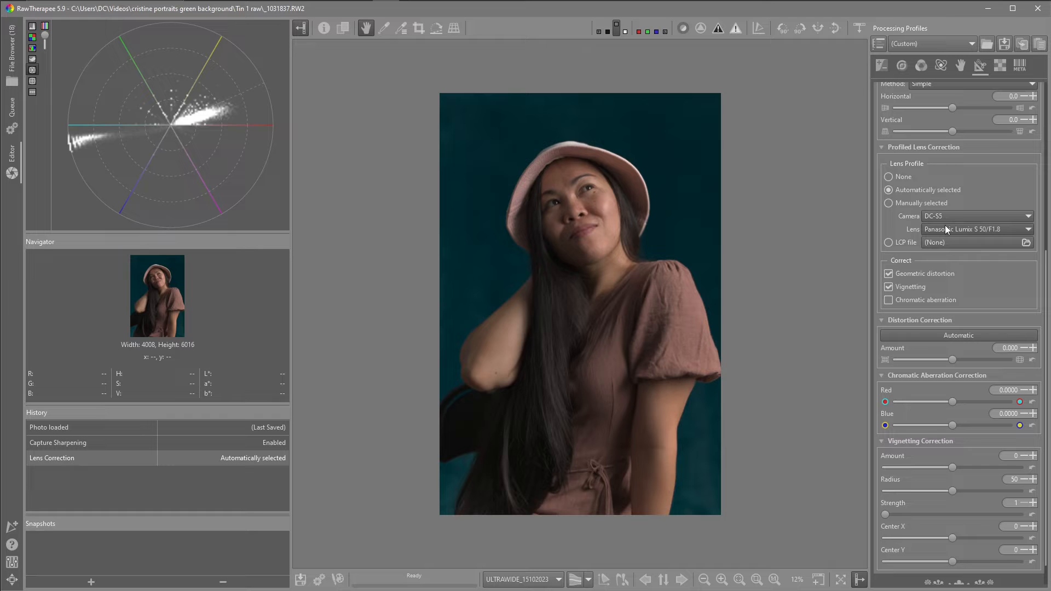
left_click(889, 274)
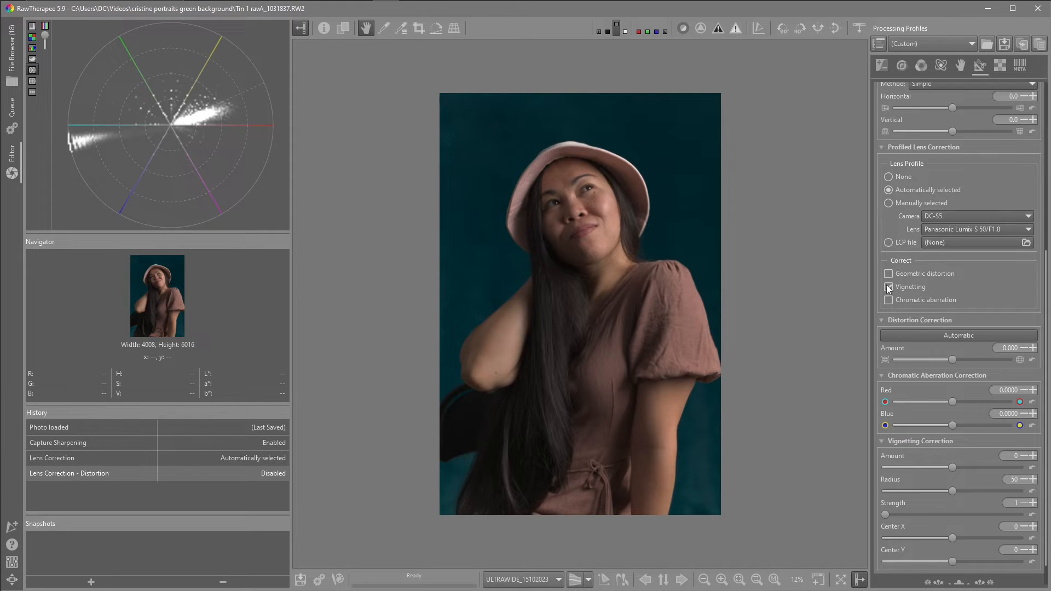
left_click(888, 287)
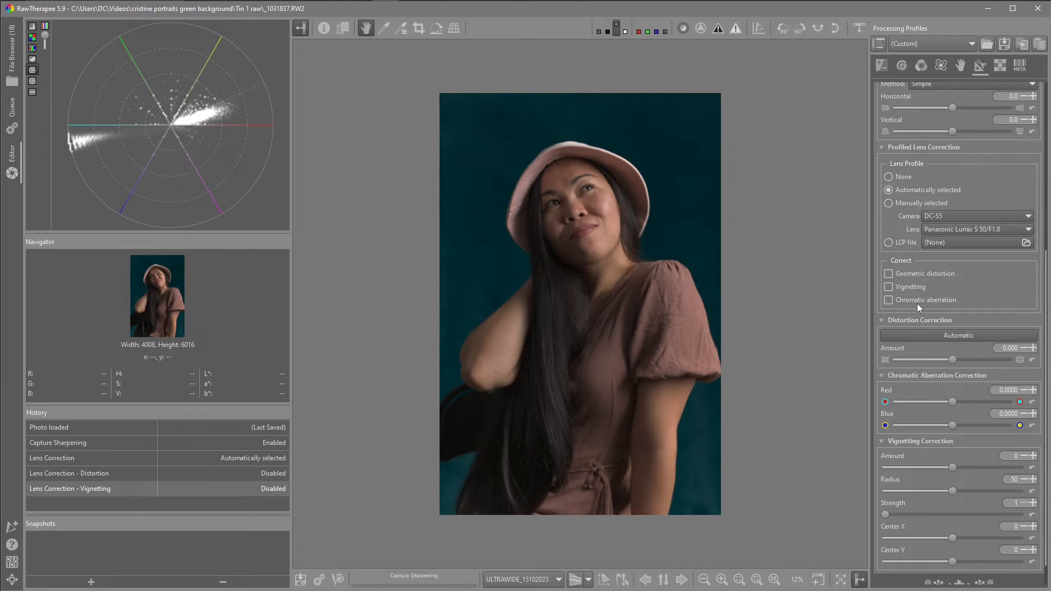
left_click(889, 301)
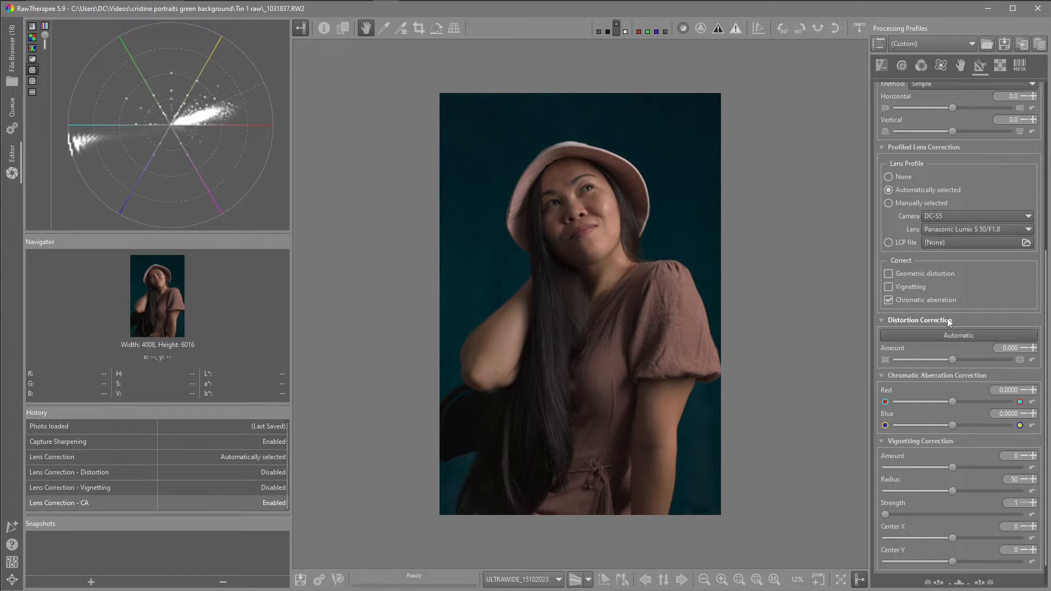
- Enable Noise Reduction and Defringe in the Detail tools
scroll(941, 313, "up", 2)
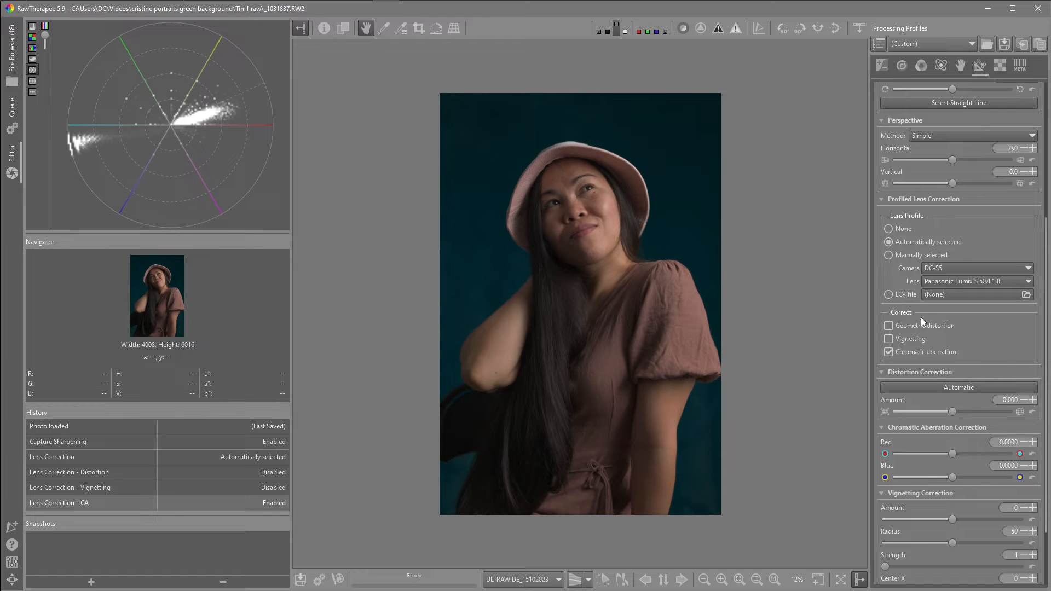
left_click(902, 65)
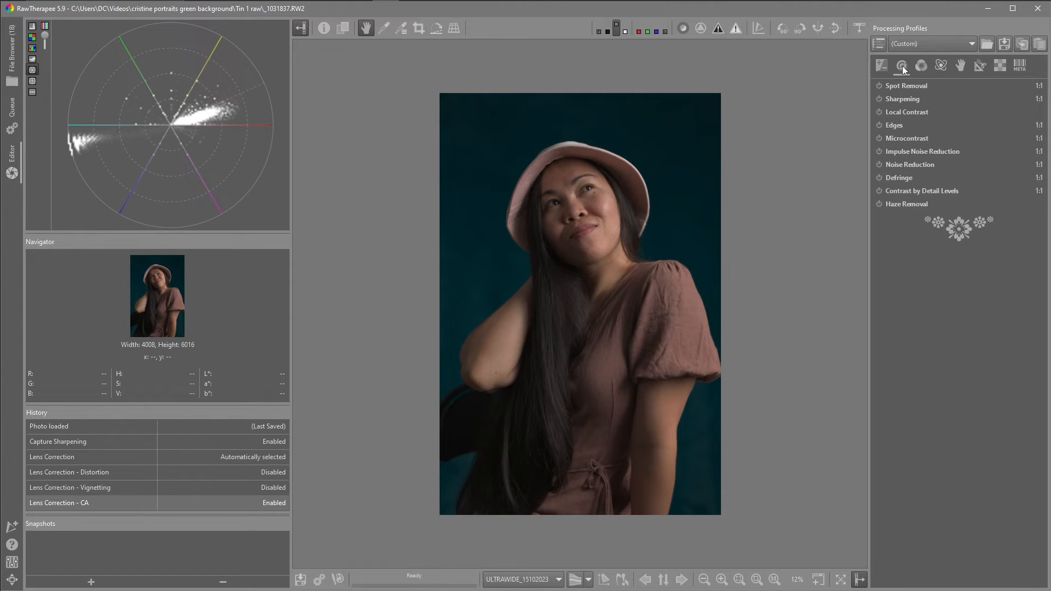
left_click(879, 164)
left_click(878, 177)
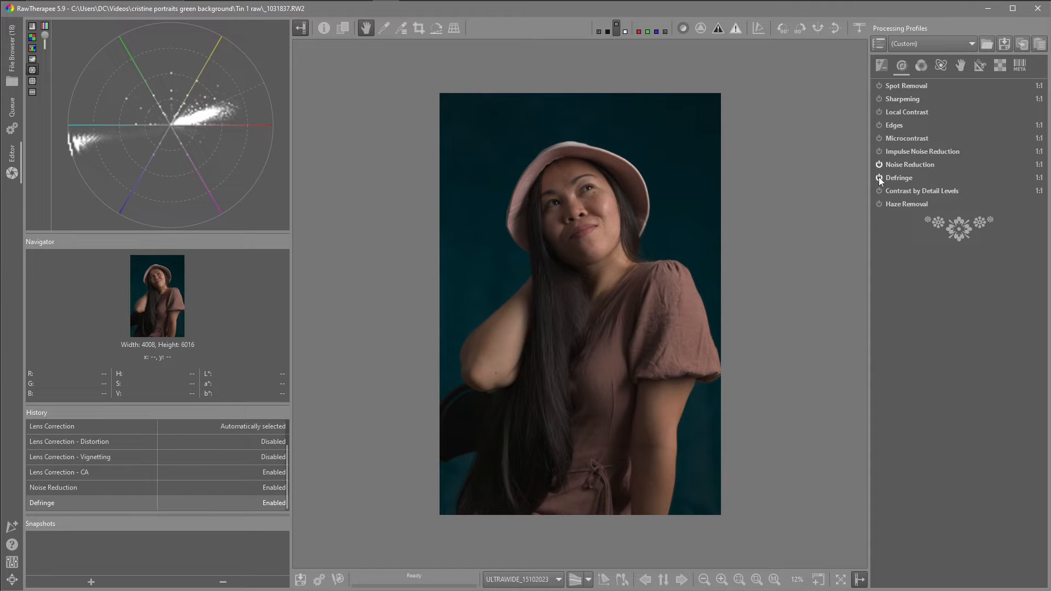
- Open Color Management, widen the left panel, and switch the scope display to the histogram
left_click(921, 66)
scroll(925, 229, "down", 10)
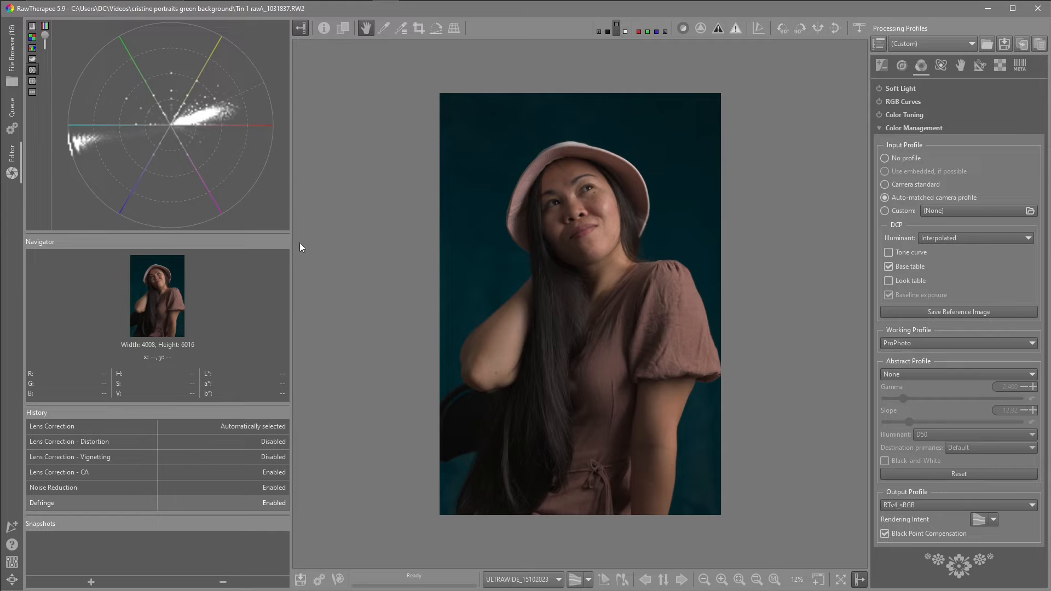
left_click_drag(292, 231, 297, 231)
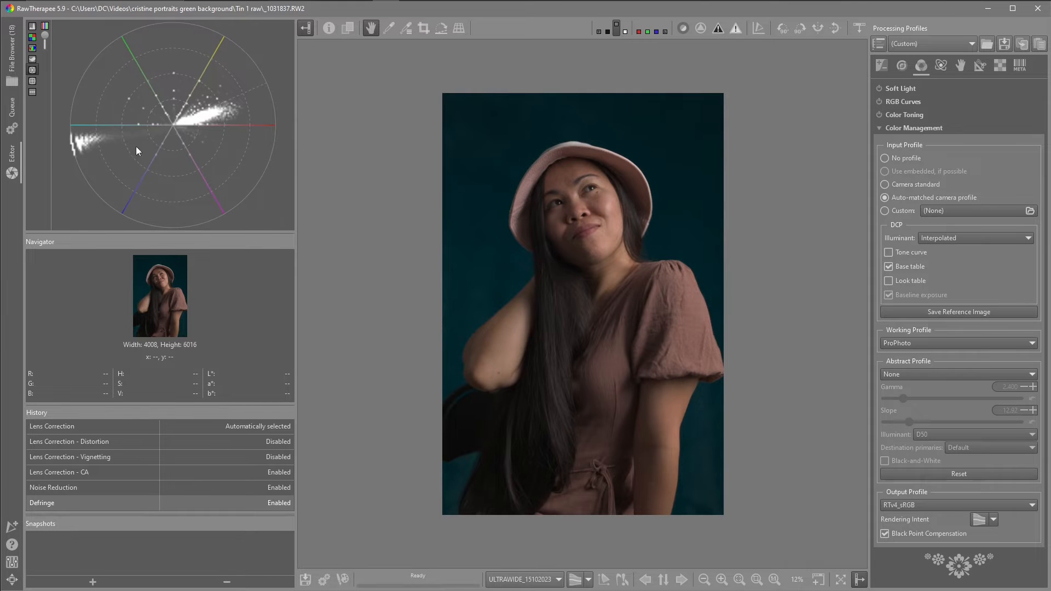
left_click(32, 26)
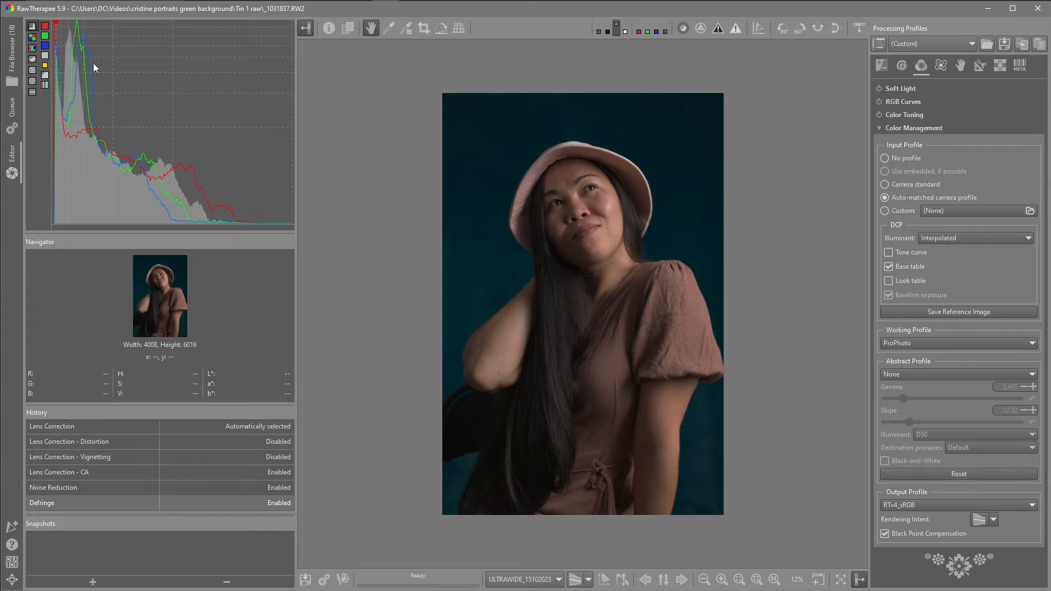
- Set the Color Management output profile to ProPhoto
left_click(953, 504)
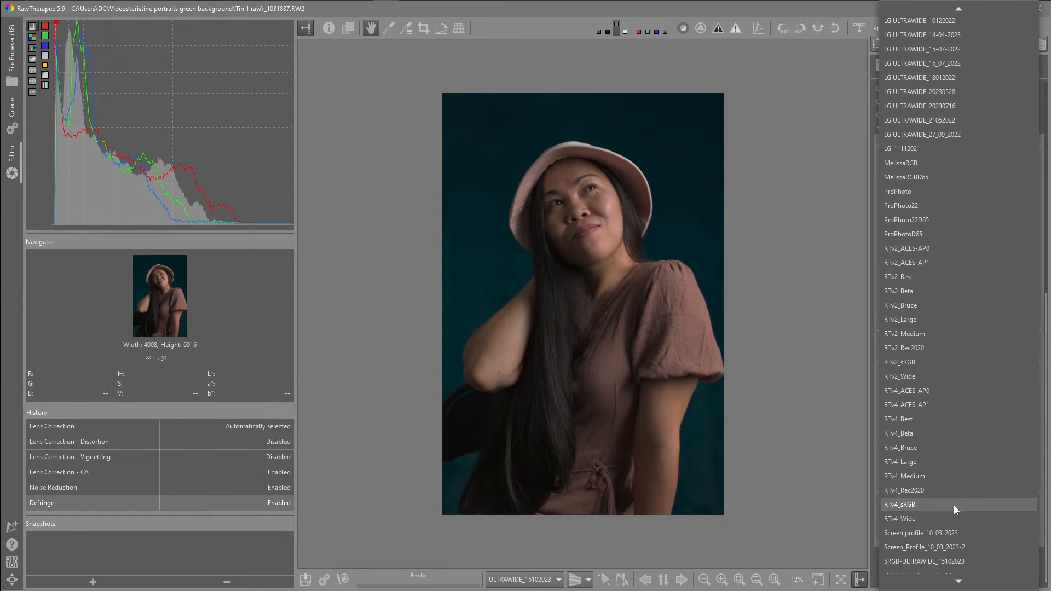
left_click(909, 191)
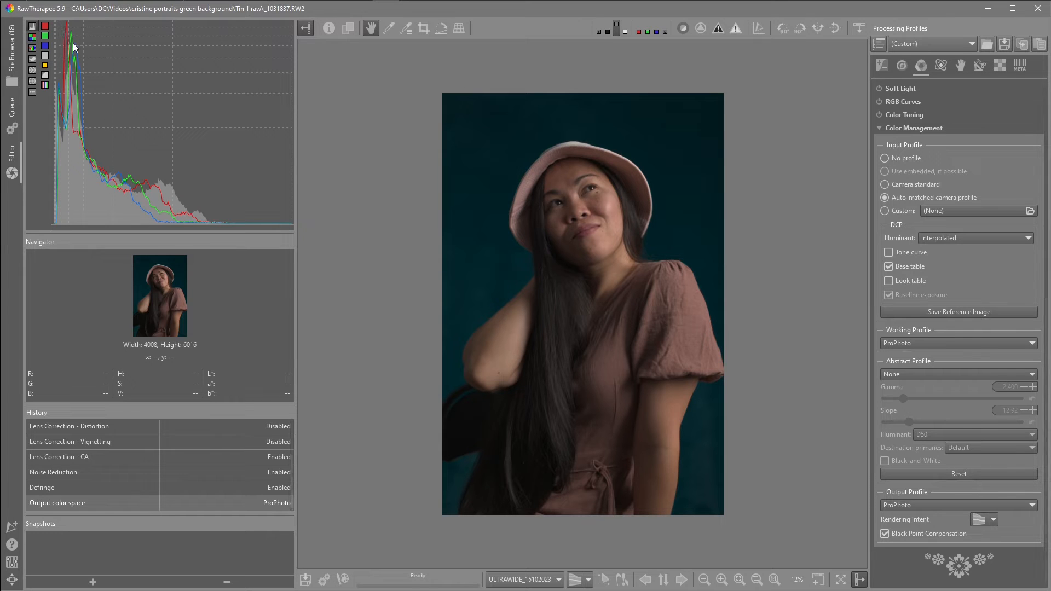
- Compare the histogram and vectorscope before and after the output profile change by stepping through the history
left_click(34, 71)
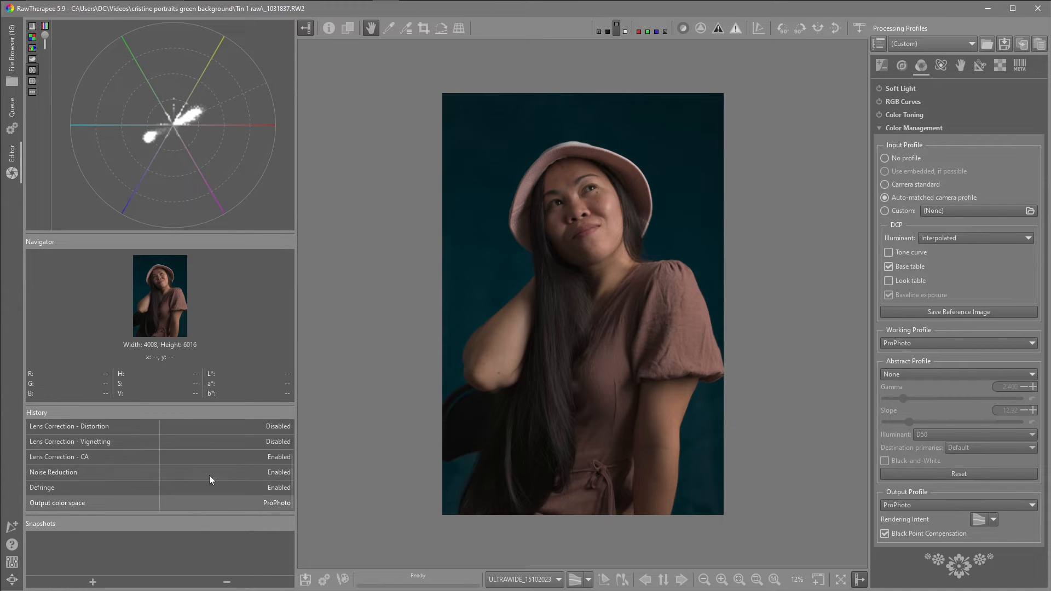
left_click(134, 489)
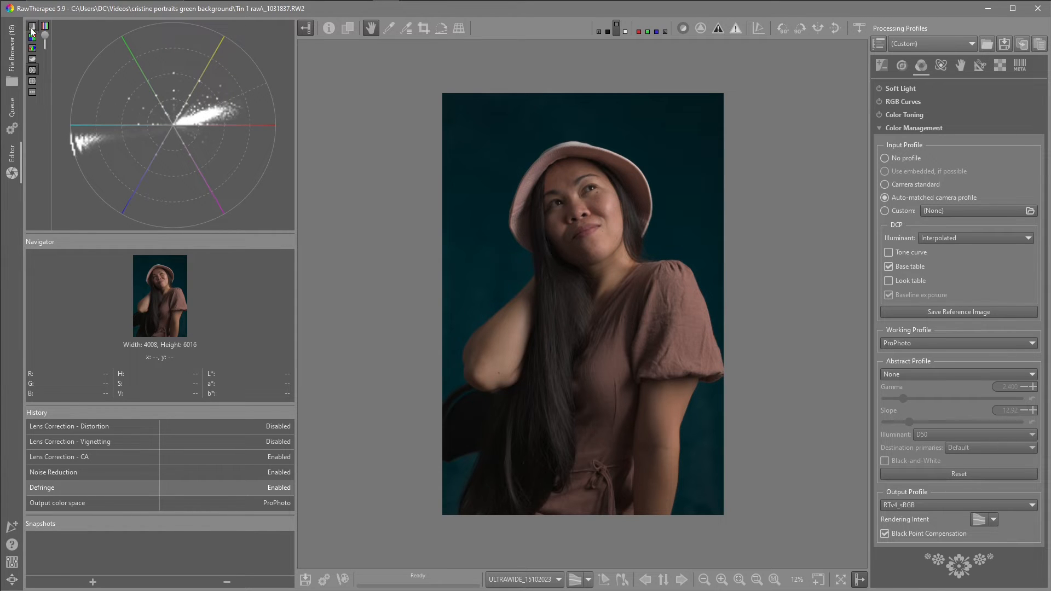
left_click(30, 28)
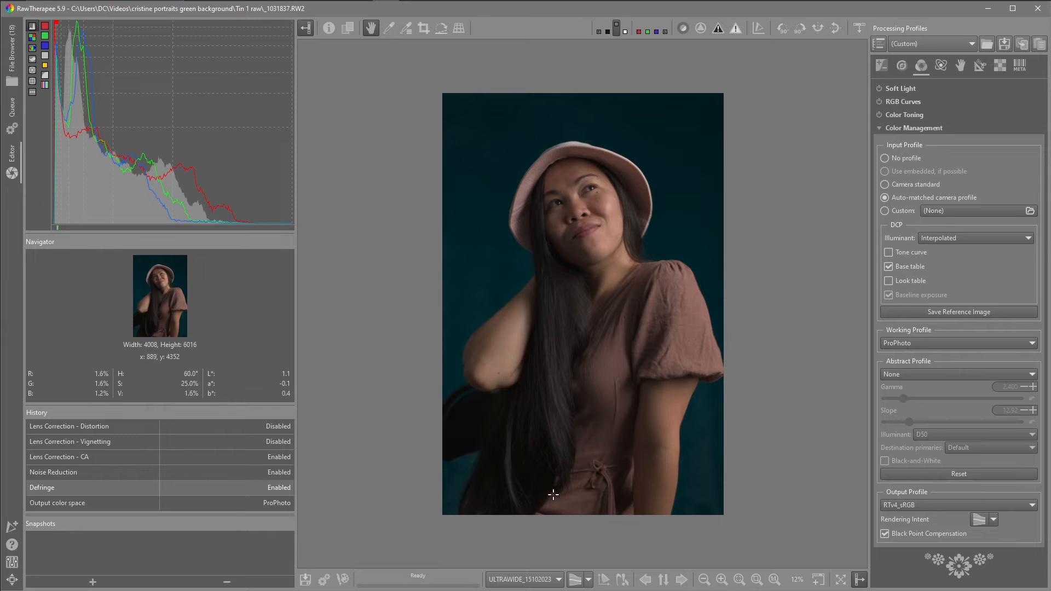
left_click(80, 502)
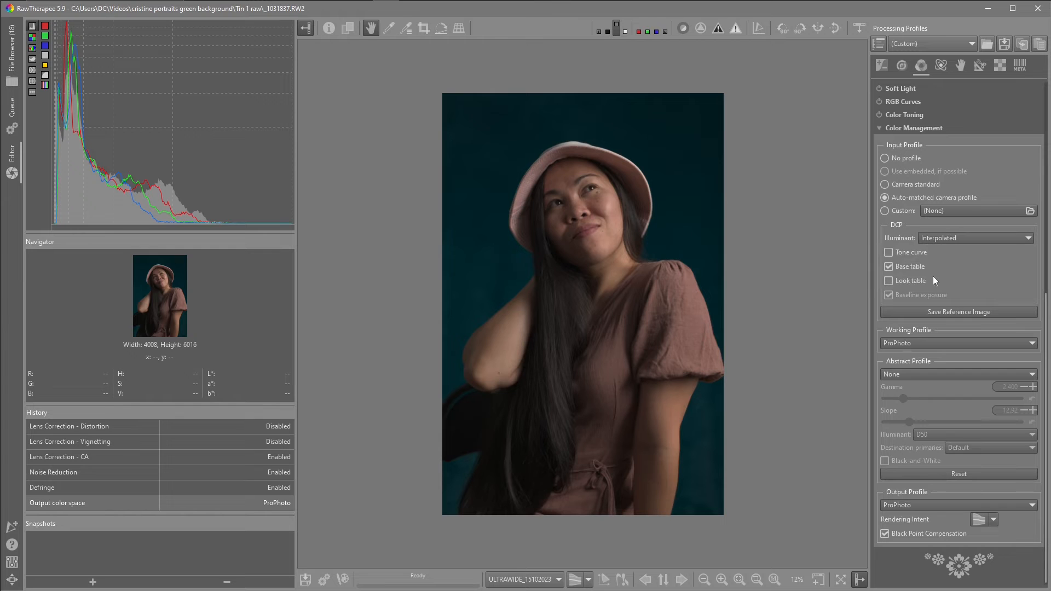
- Enable the DCP tone curve and save a snapshot named "tone curve"
left_click(888, 253)
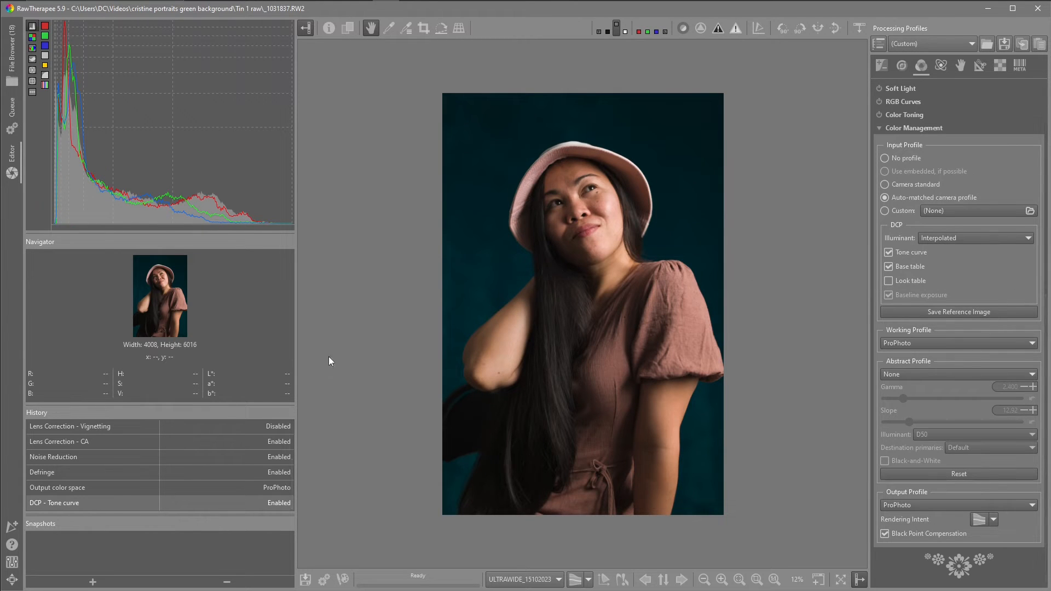
left_click(93, 582)
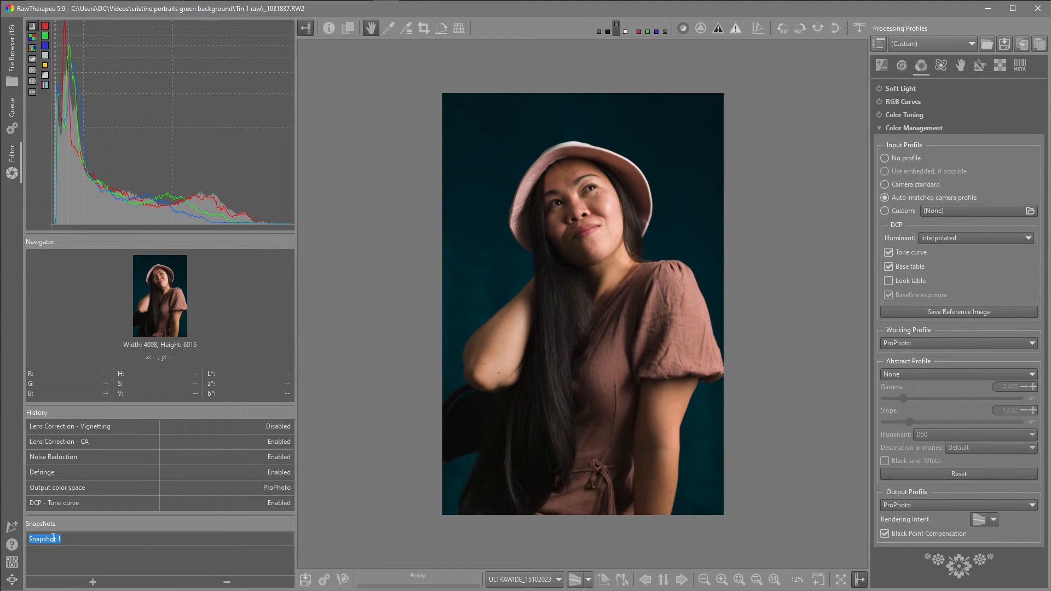
type("tone curve")
key("Return")
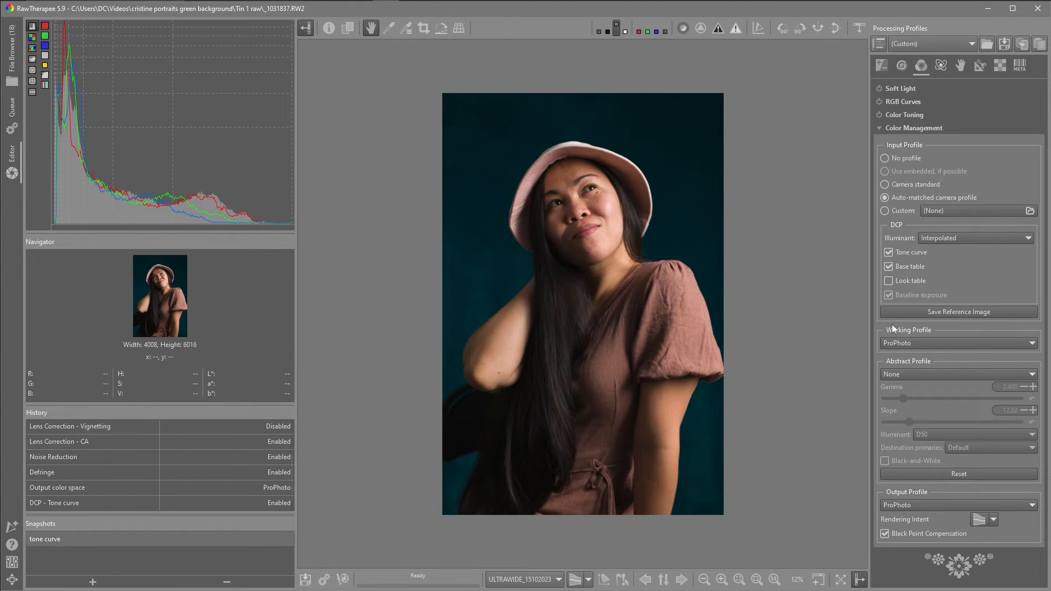
- Disable the DCP tone curve and apply the Auto-Matched Tone Curve in the Exposure tools
left_click(889, 251)
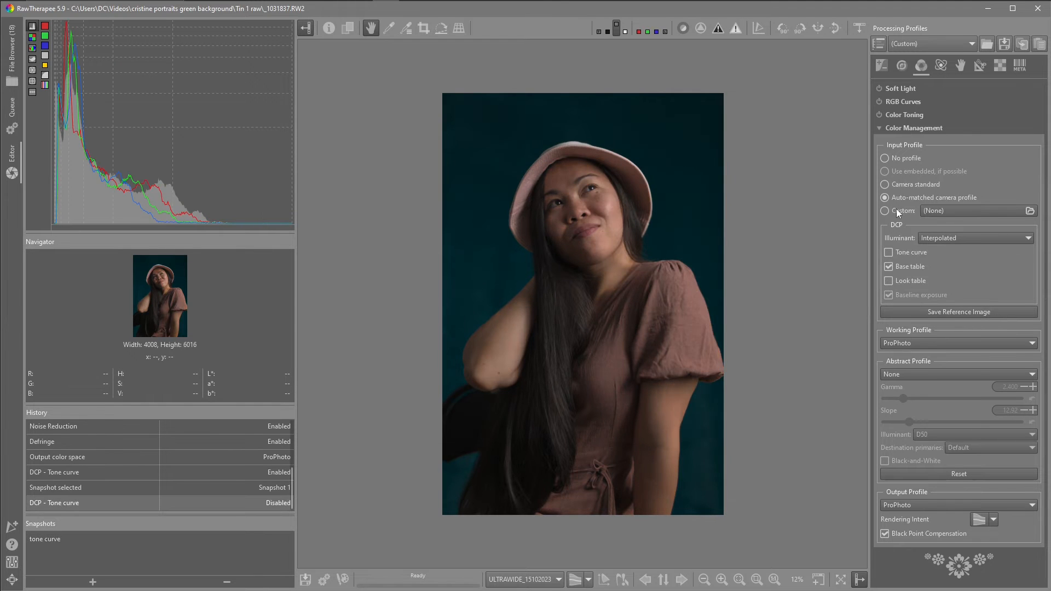
left_click(882, 64)
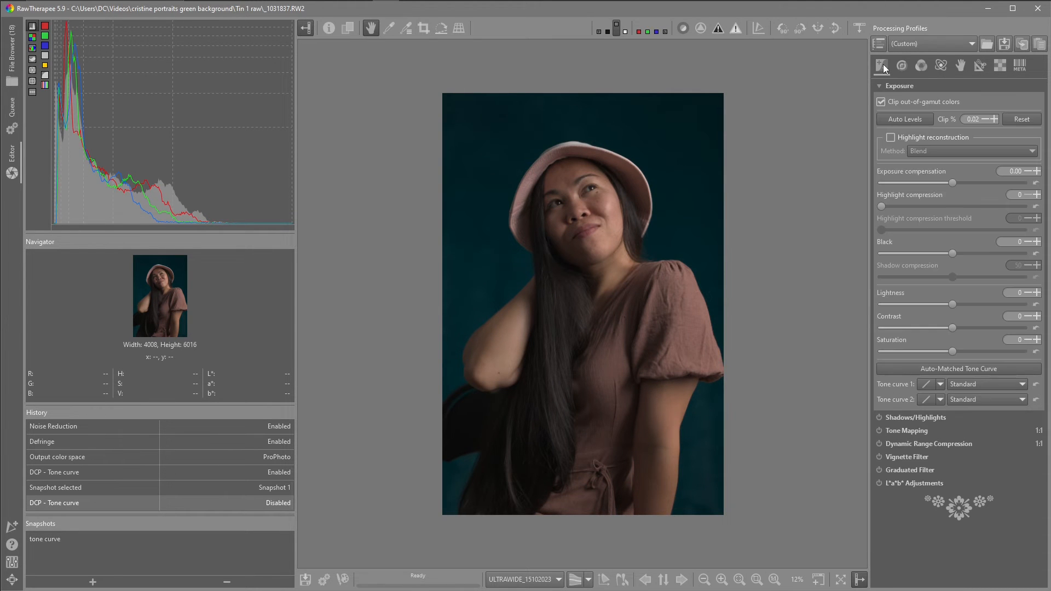
left_click(966, 370)
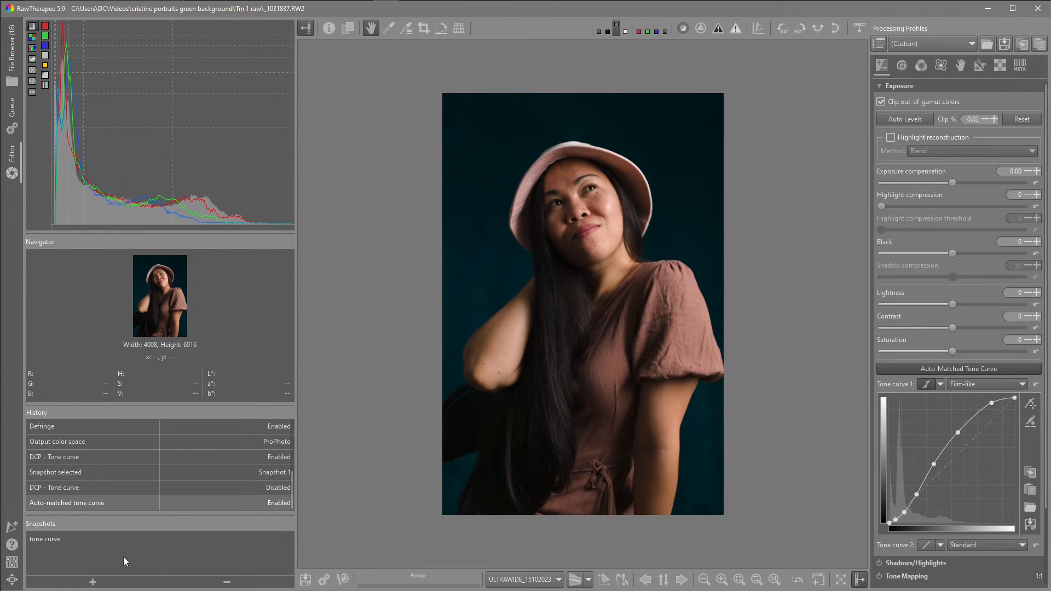
- Add a snapshot and name it "auto matched tome curve"
left_click(93, 582)
double_click(51, 554)
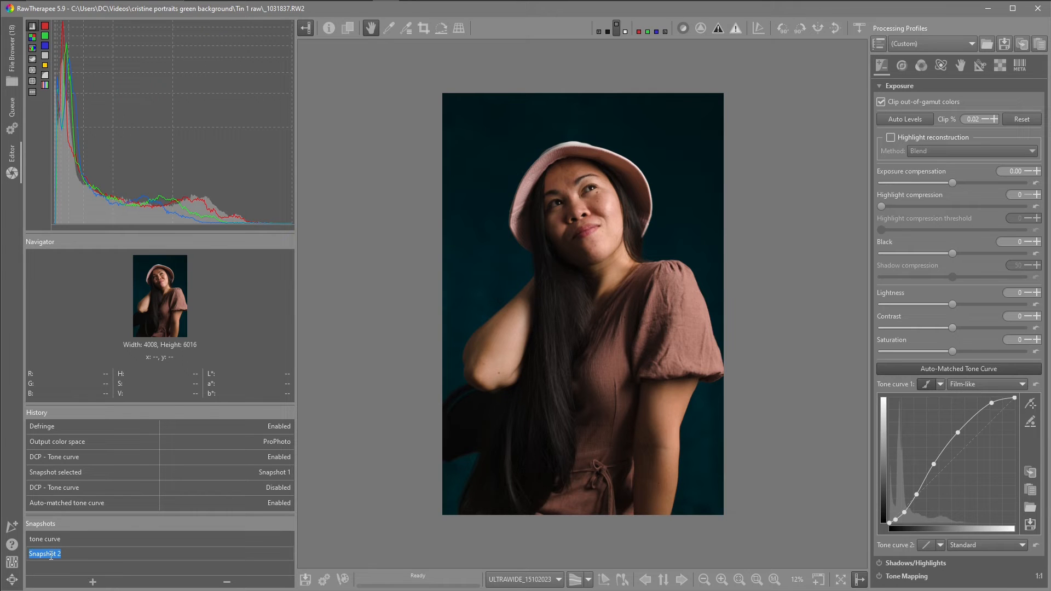
type("auto matched tome curve")
key("Return")
- Compare the two snapshots by switching between them
left_click(52, 541)
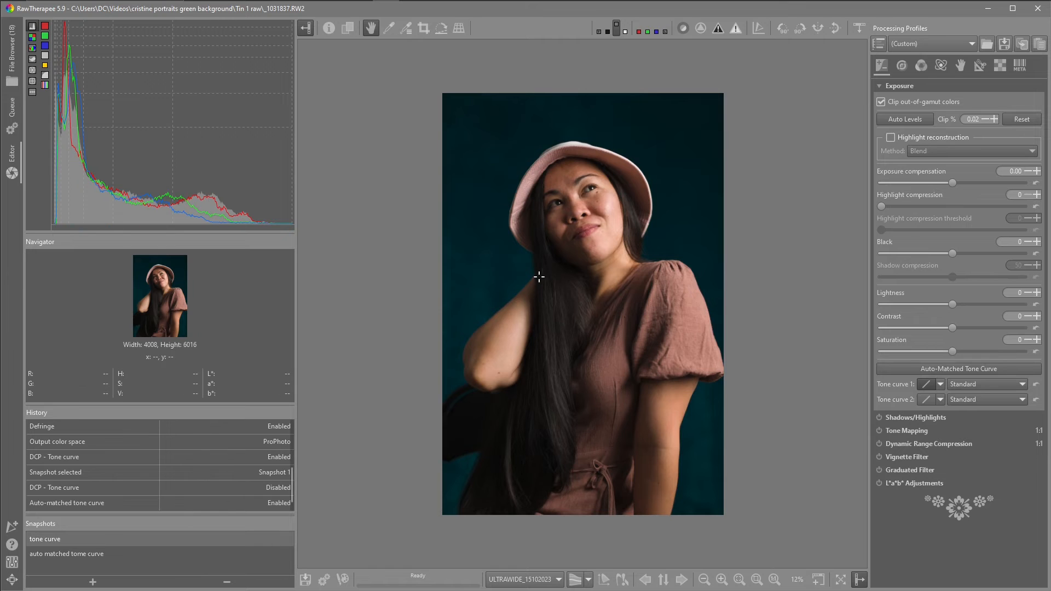
left_click(47, 554)
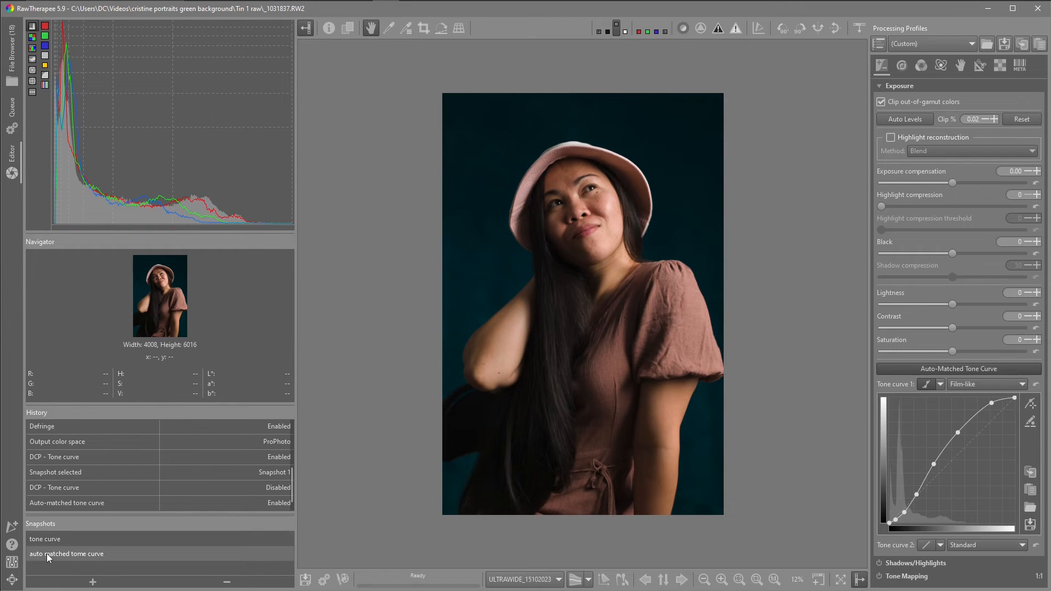
left_click(57, 540)
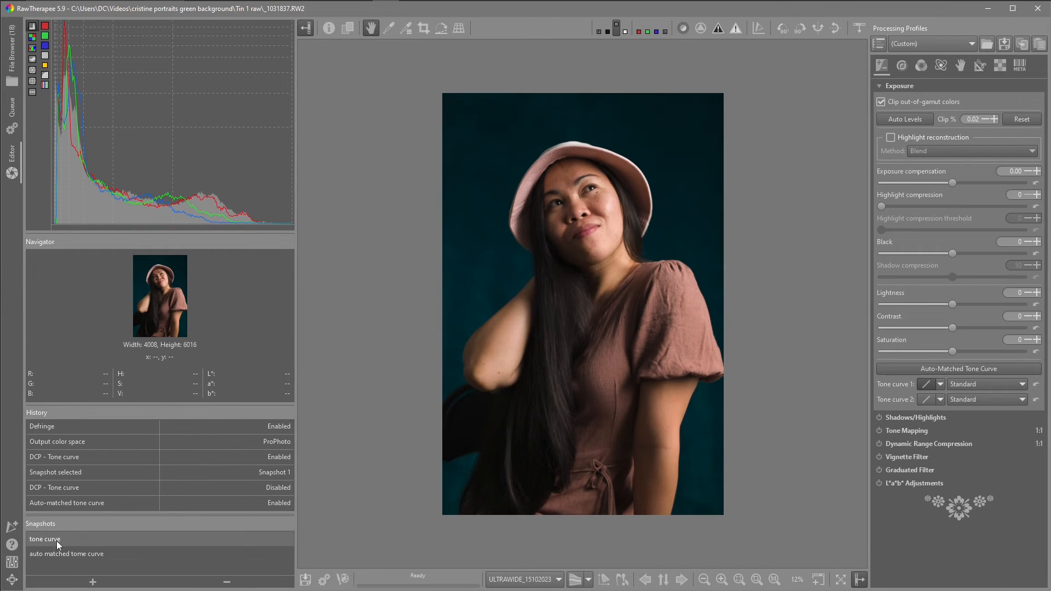
left_click(58, 553)
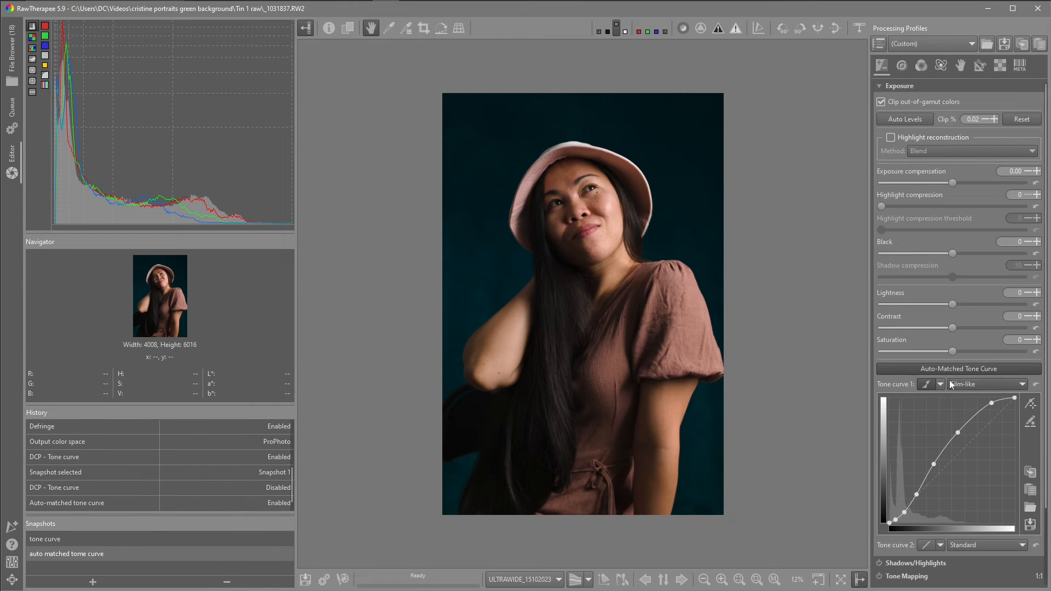
- Reset tone curve 1 to linear, switch it to Control cage, and raise its midtone control points
left_click(1034, 386)
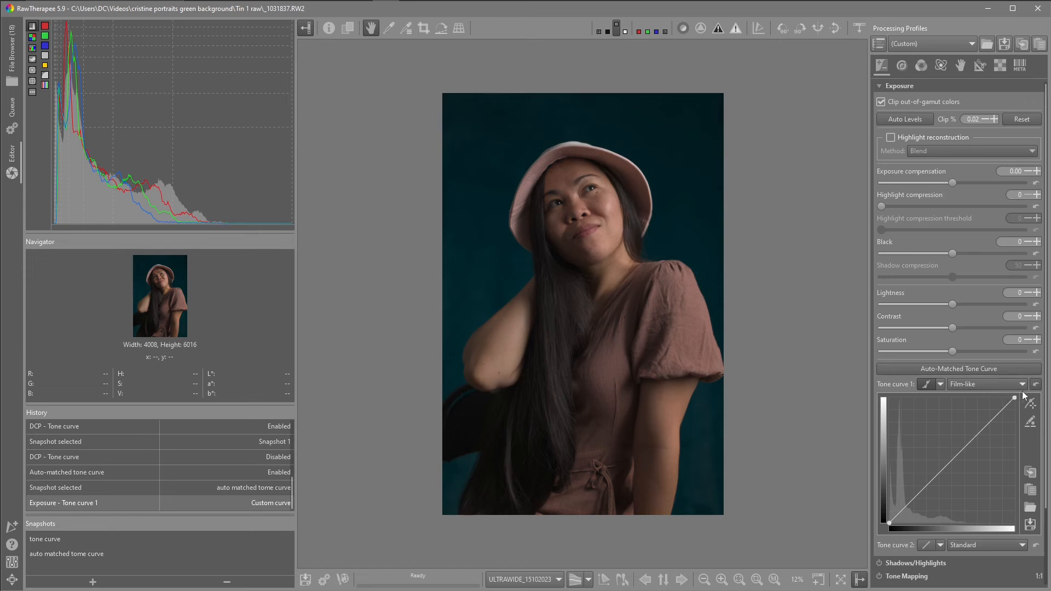
left_click(941, 384)
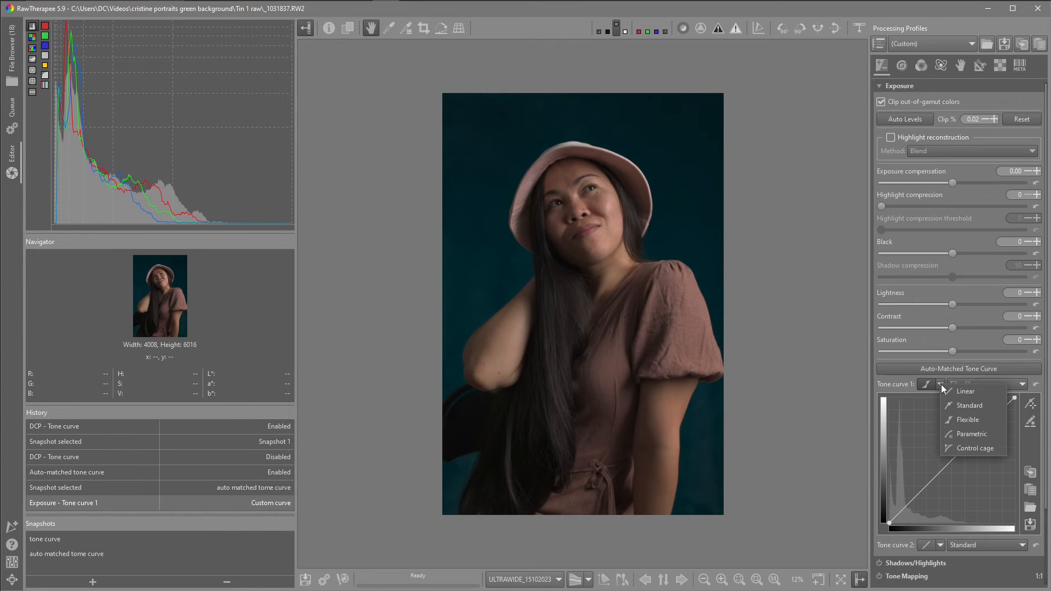
left_click(967, 448)
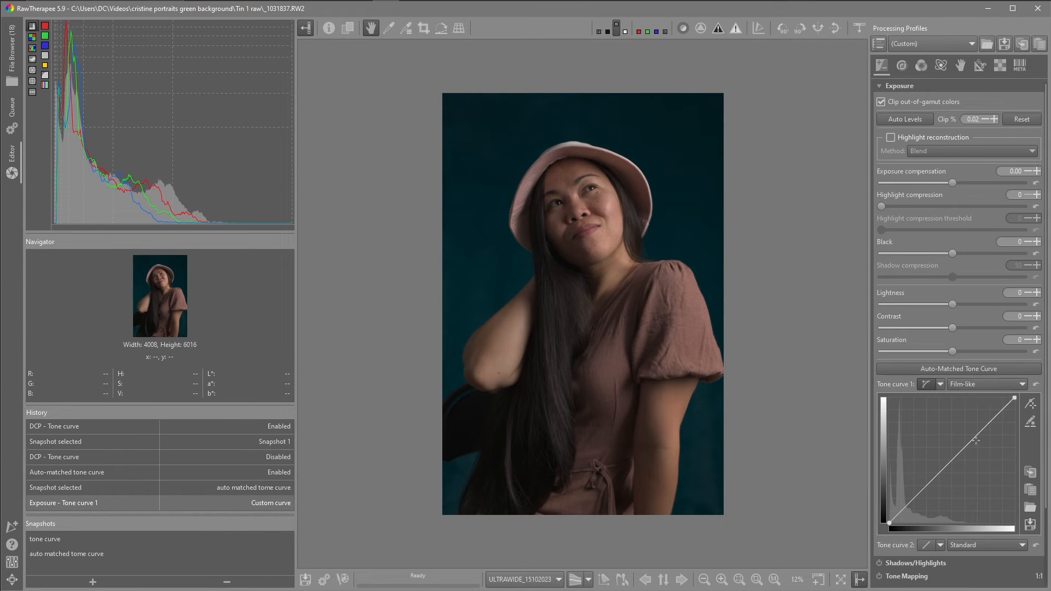
left_click_drag(968, 445, 956, 421)
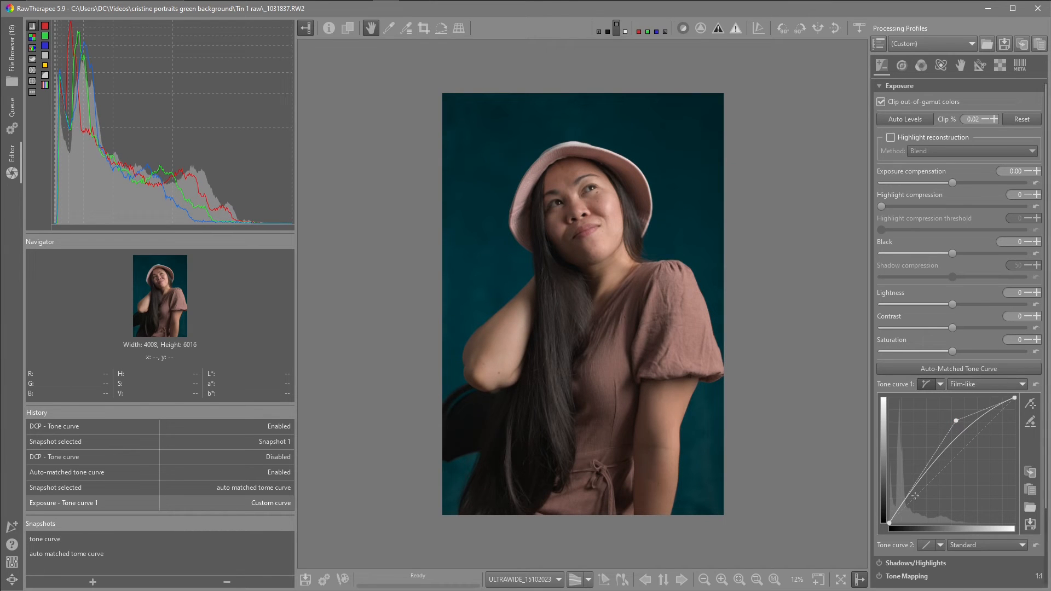
left_click_drag(912, 493, 915, 494)
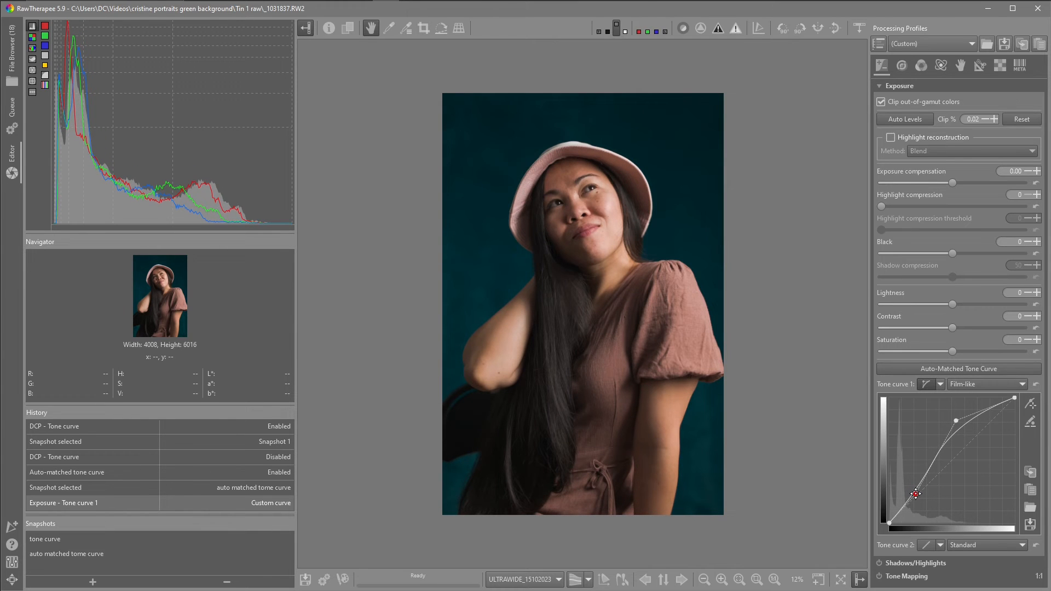
left_click_drag(955, 422, 963, 422)
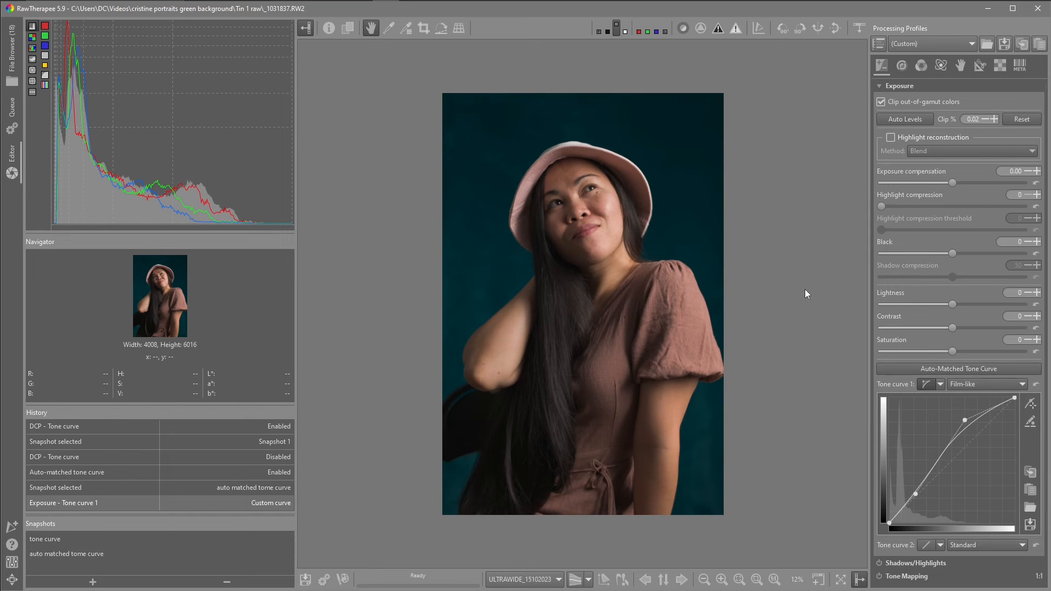
- Compare the image before and after the custom tone curve by stepping through the history
left_click(82, 489)
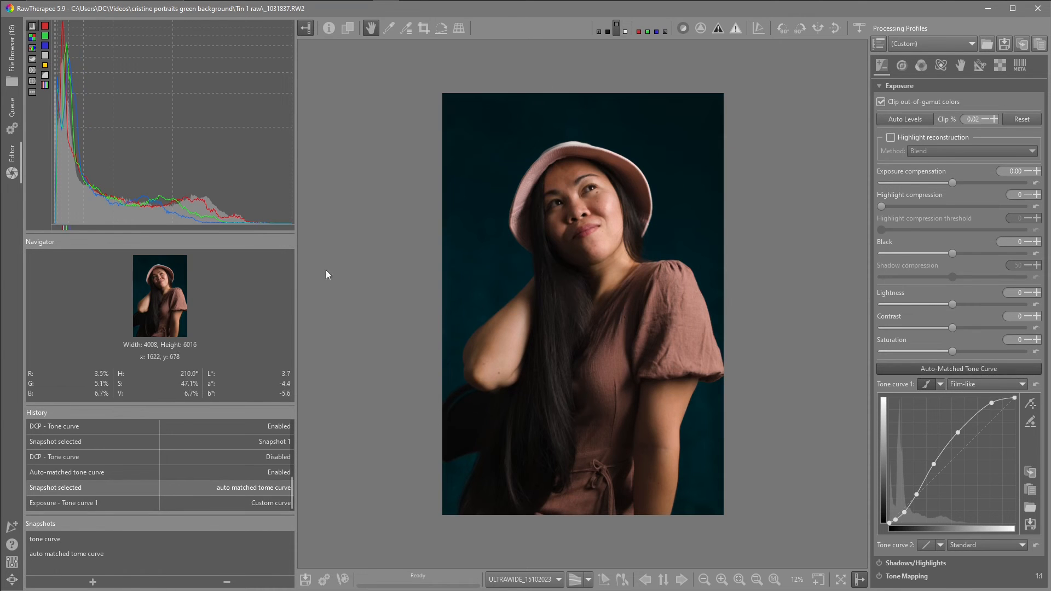
left_click(85, 503)
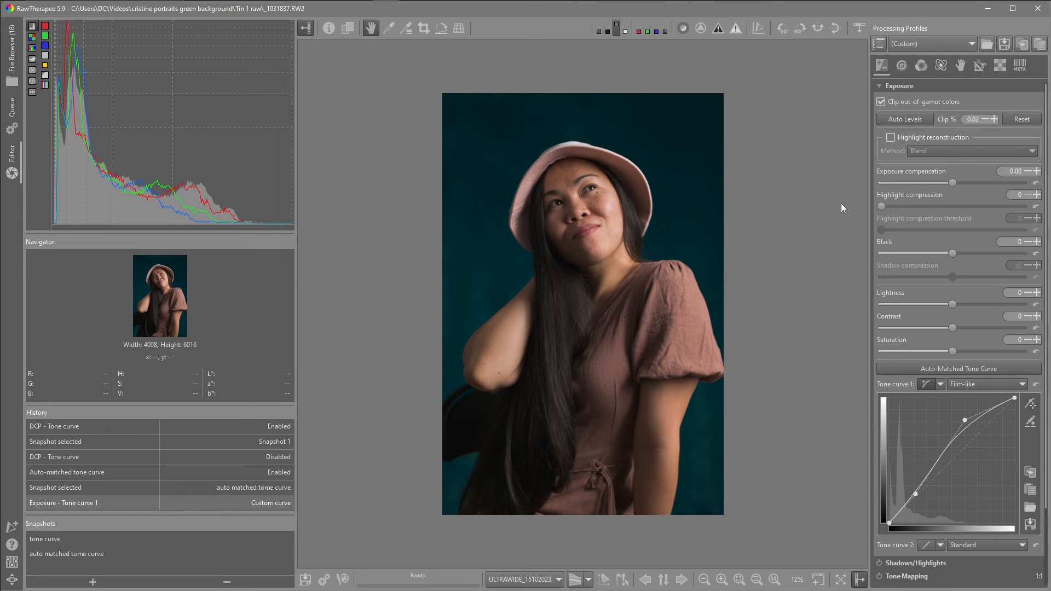
- Save the processing profile in the profiles folder as "PS5 lens prophoto custom tone curve.pp3"
left_click(1007, 41)
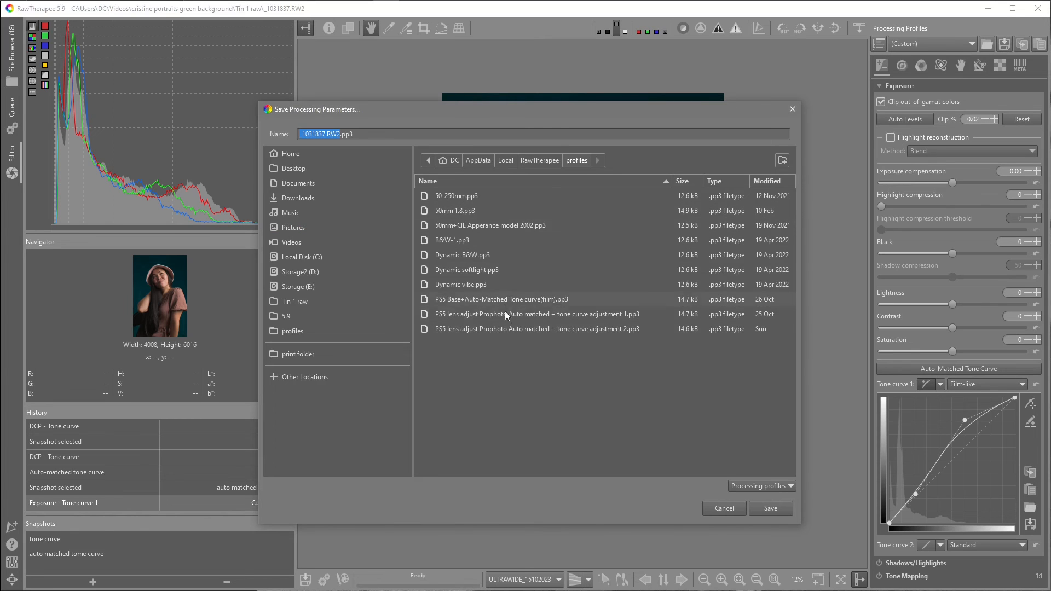
left_click(504, 327)
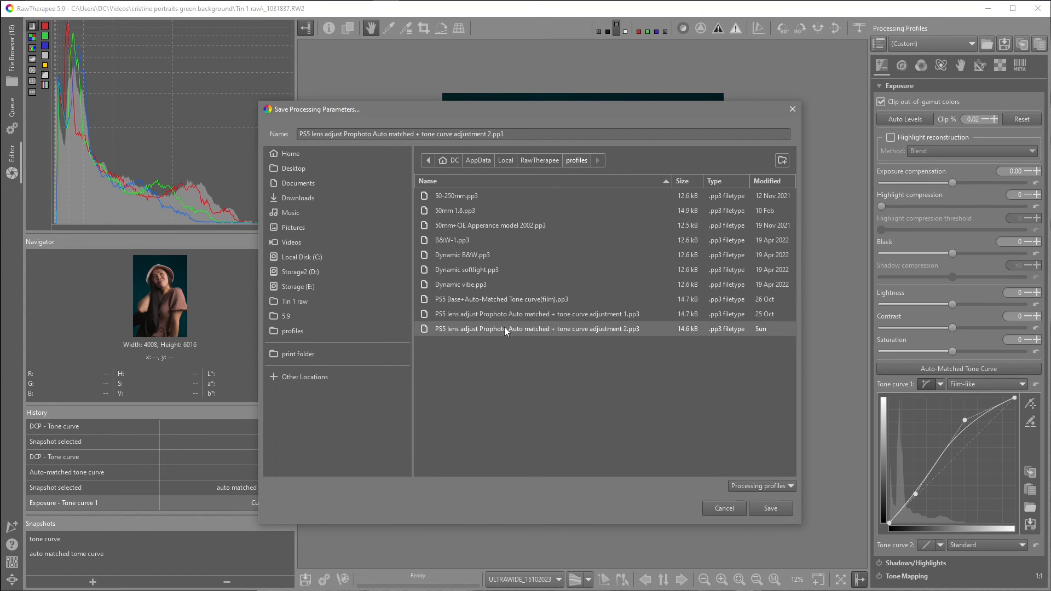
left_click(490, 133)
key("BackSpace")
key("BackSpace")
key("BackSpace")
key("BackSpace")
key("BackSpace")
key("BackSpace")
key("BackSpace")
key("BackSpace")
key("BackSpace")
key("BackSpace")
key("BackSpace")
key("BackSpace")
key("BackSpace")
key("BackSpace")
key("BackSpace")
key("BackSpace")
key("BackSpace")
key("BackSpace")
key("BackSpace")
key("BackSpace")
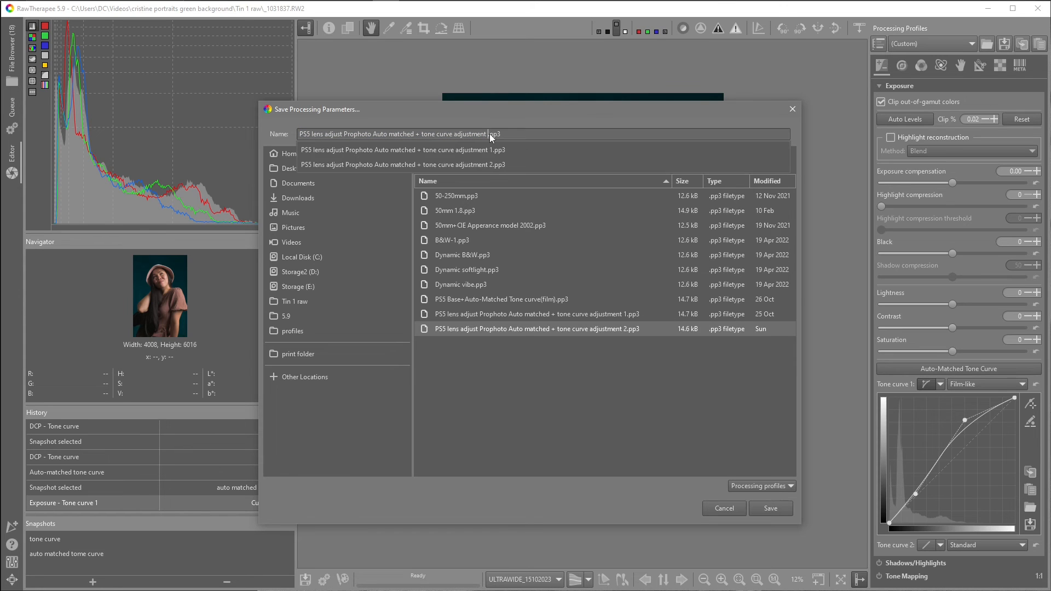
key("BackSpace")
key("BackSpace")
key("BackSpace")
key("BackSpace")
key("BackSpace")
key("BackSpace")
key("BackSpace")
key("BackSpace")
key("BackSpace")
key("BackSpace")
key("BackSpace")
key("BackSpace")
key("BackSpace")
key("BackSpace")
key("BackSpace")
key("BackSpace")
key("BackSpace")
key("BackSpace")
key("BackSpace")
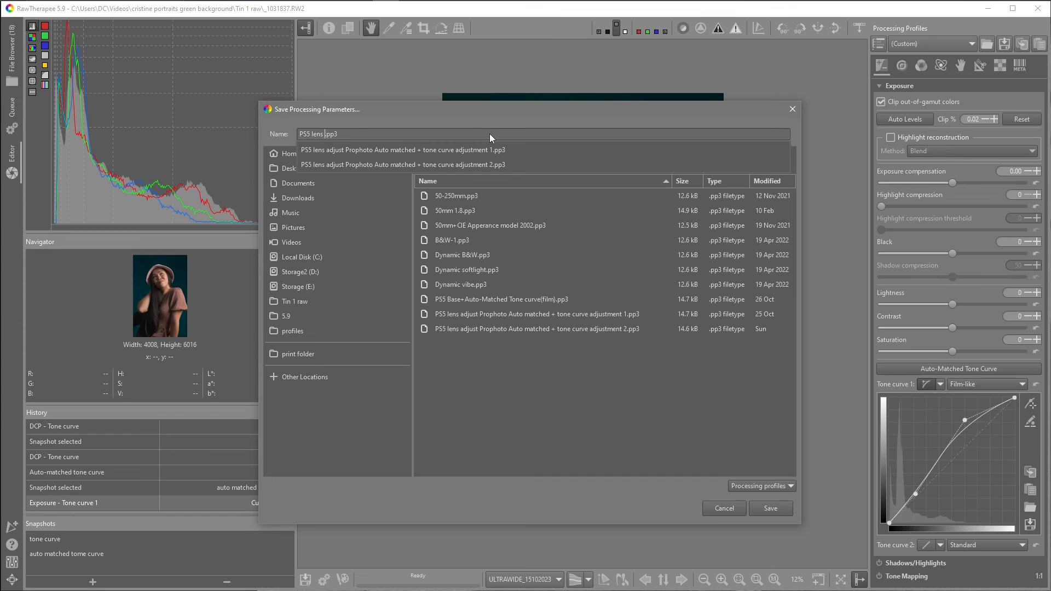
type("prophoto")
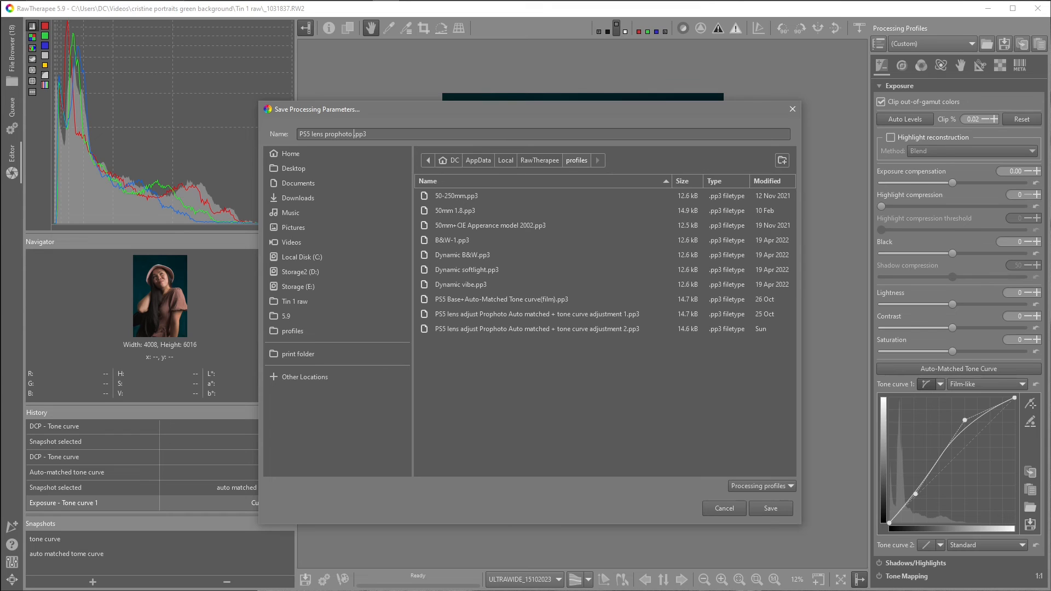
type(" custom tone curve")
left_click(769, 508)
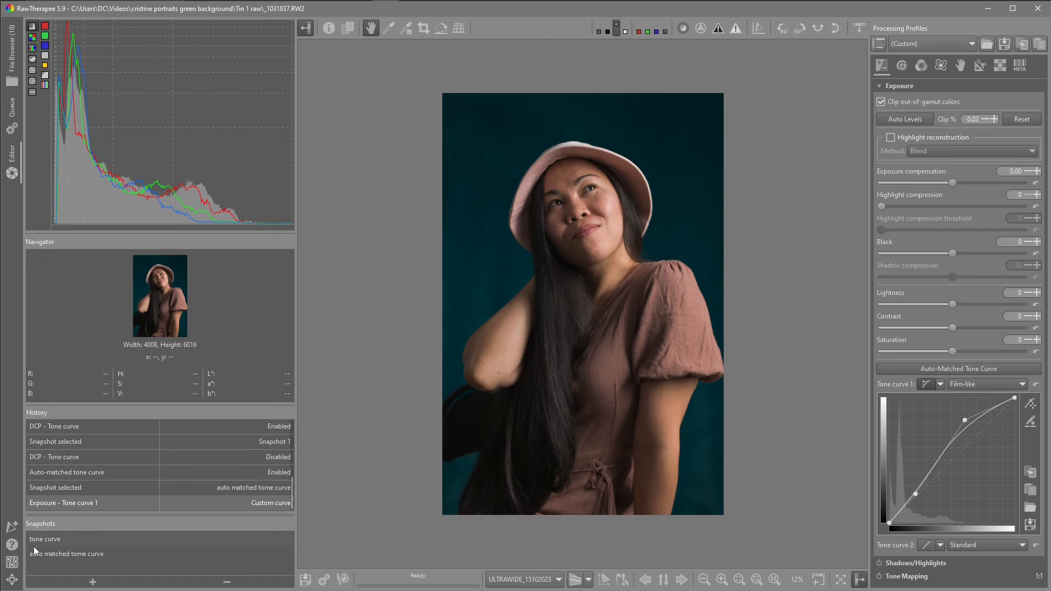
- Examine the default processing profile options for raw photos in the Image Processing preferences
left_click(13, 563)
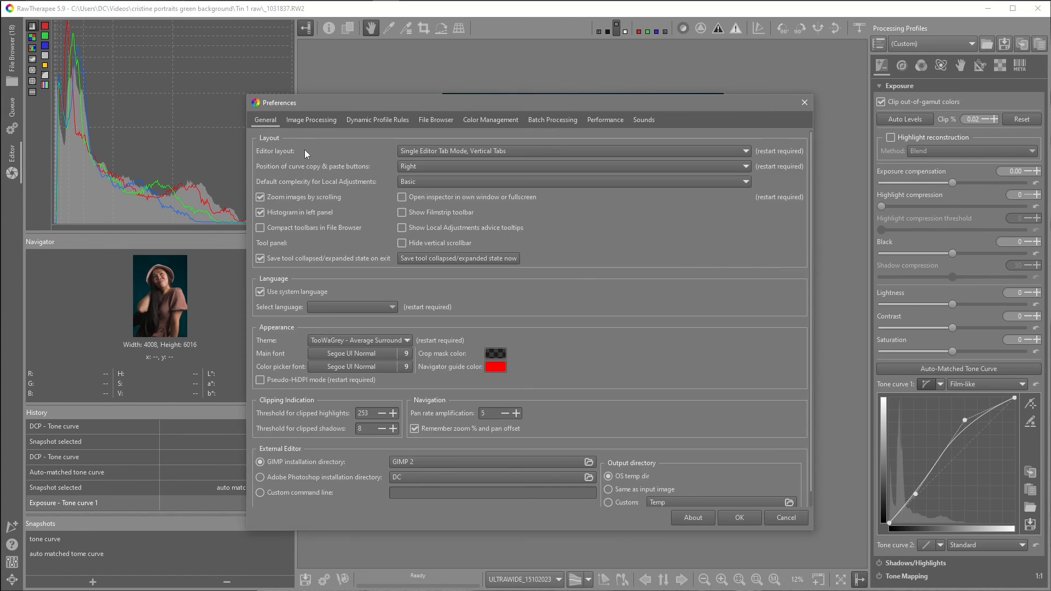
left_click(312, 122)
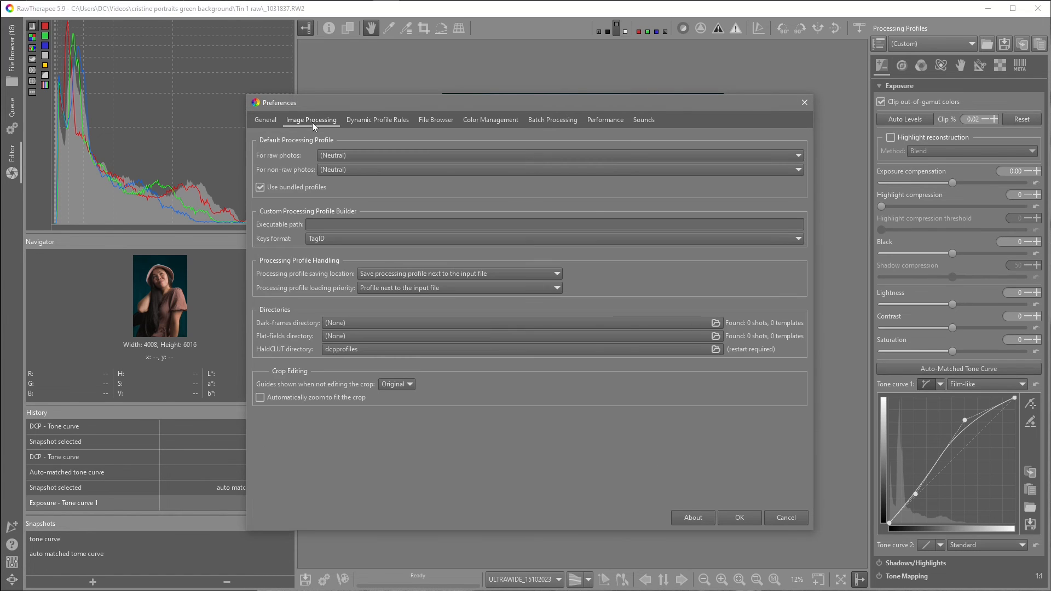
left_click(335, 156)
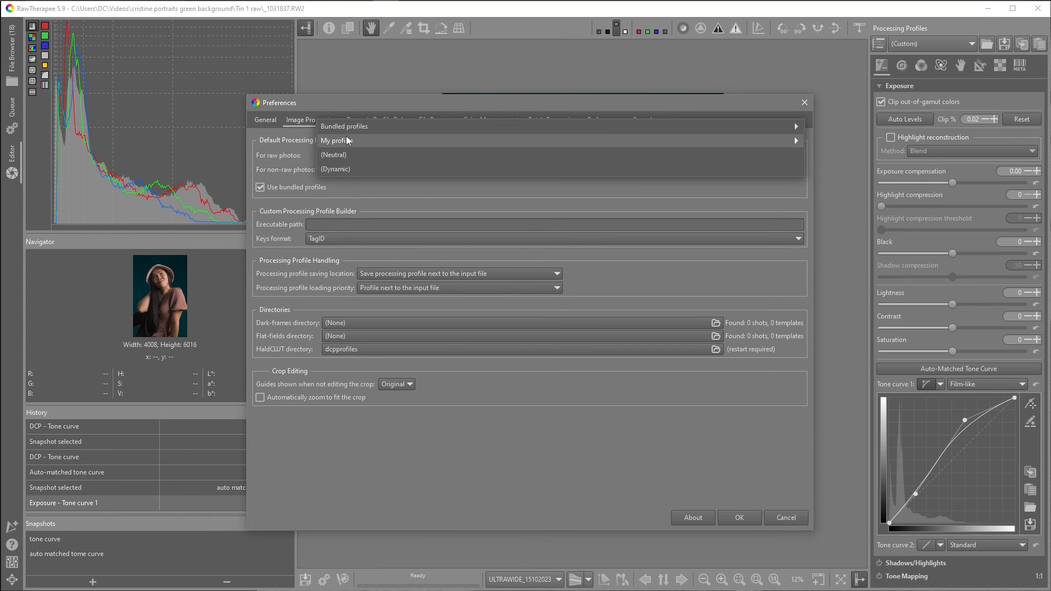
mouse_move(430, 142)
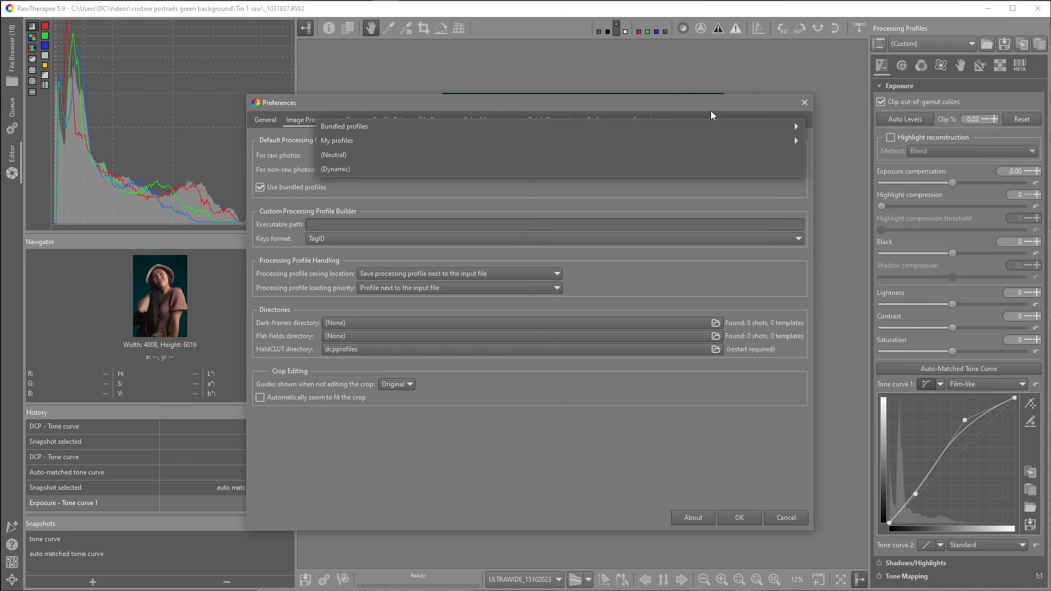
left_click(694, 105)
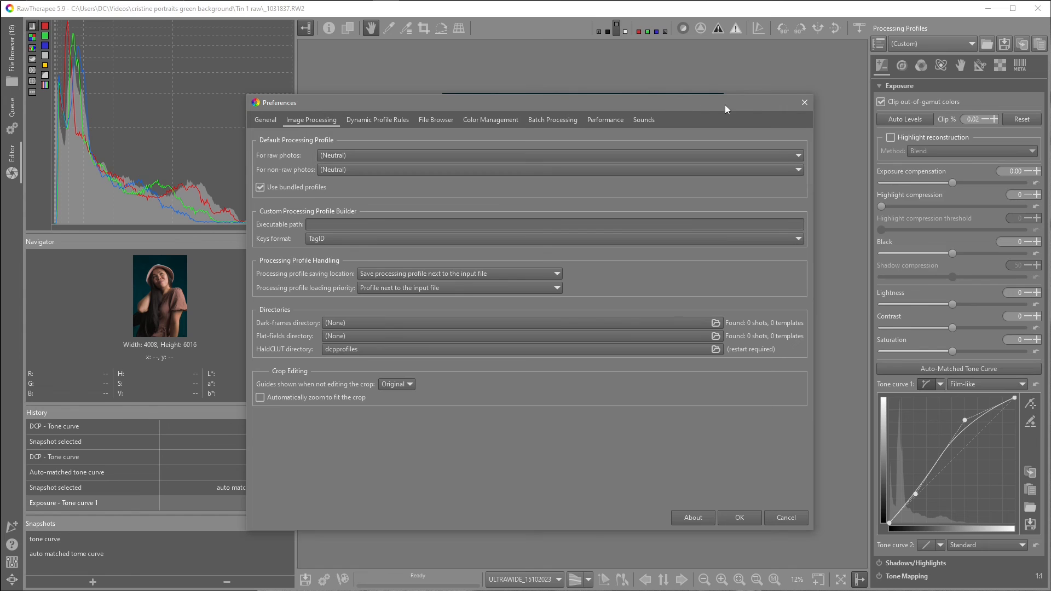
left_click(803, 103)
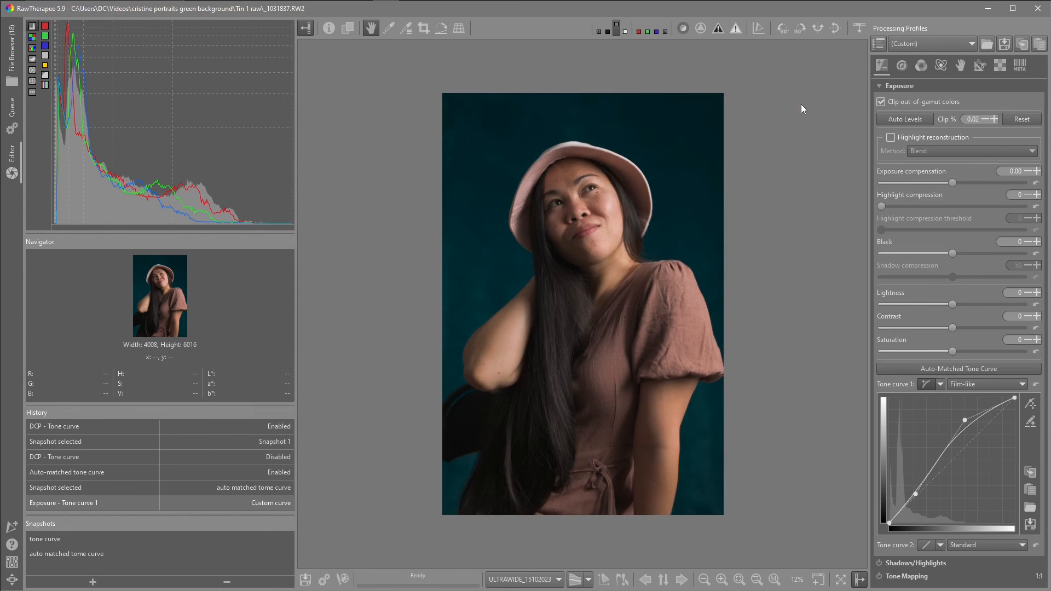
- Open another portrait from the filmstrip and switch to the Color tools
left_click(860, 26)
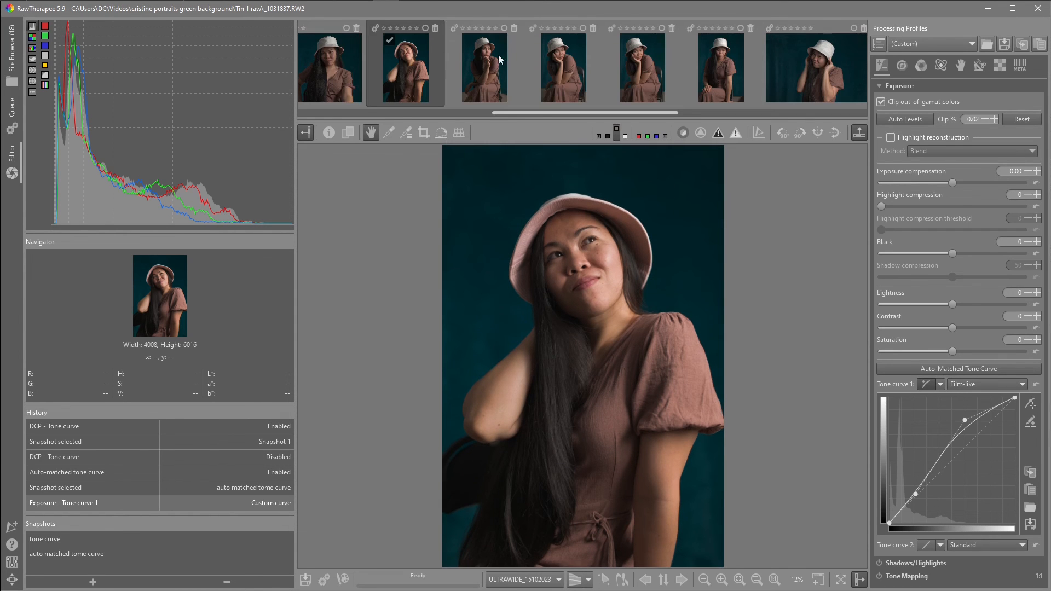
left_click(638, 61)
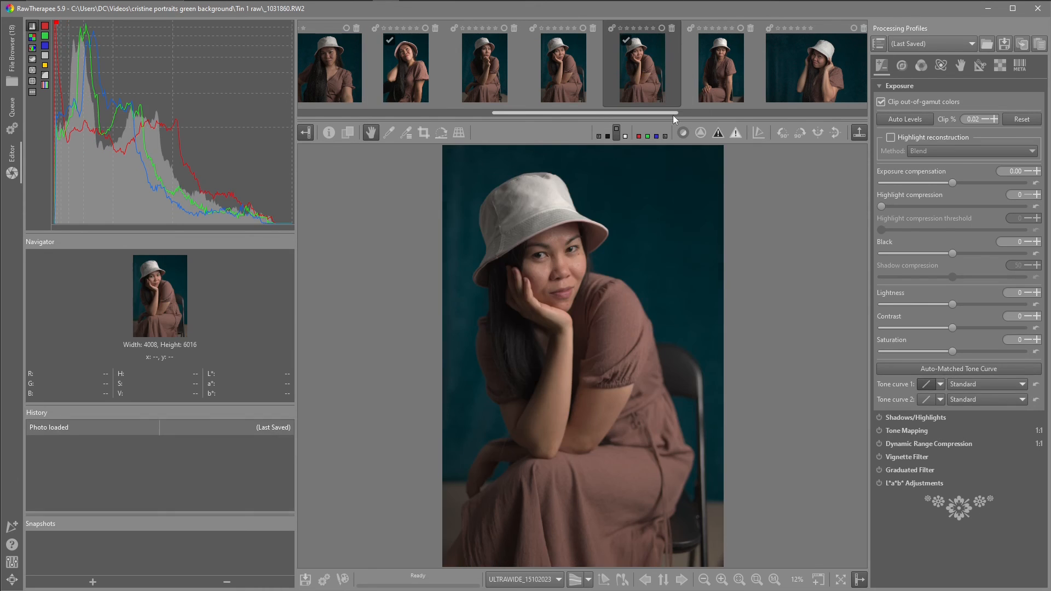
left_click(858, 134)
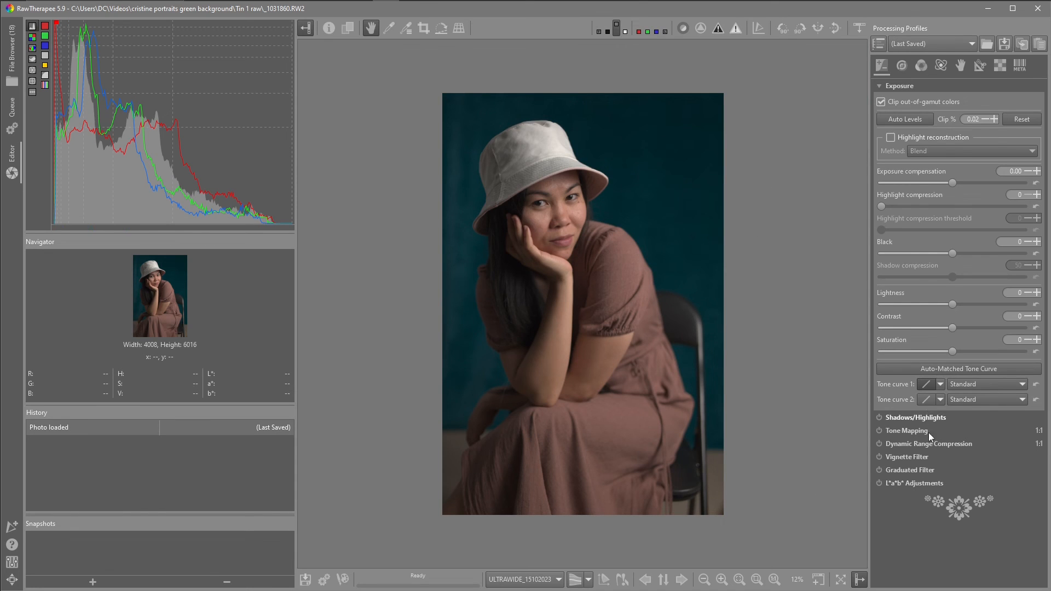
left_click(899, 66)
left_click(920, 64)
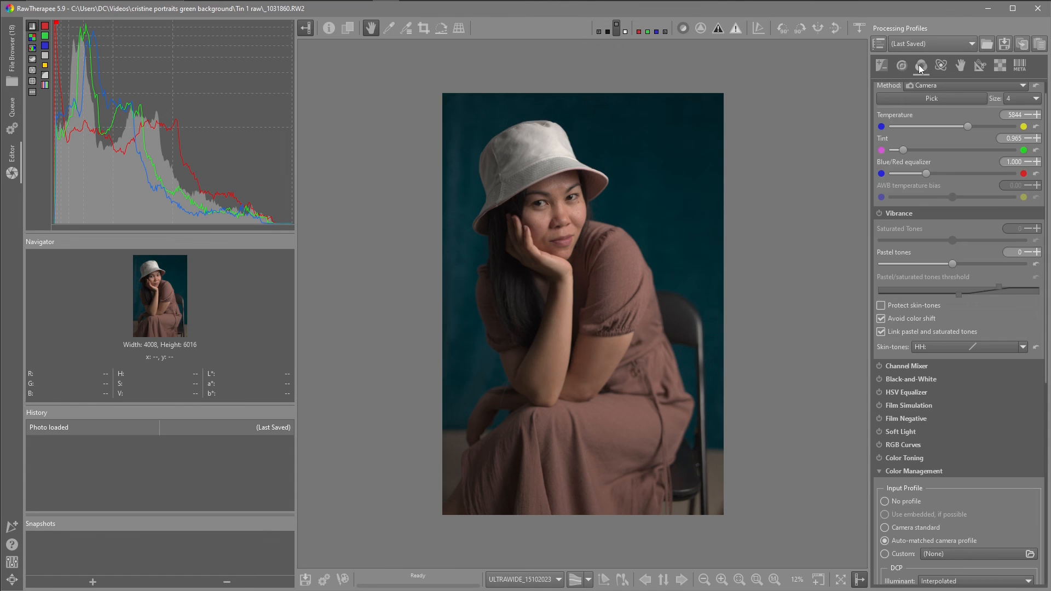
- Examine the new image's color management settings, then its raw and exposure tool settings
scroll(945, 317, "down", 6)
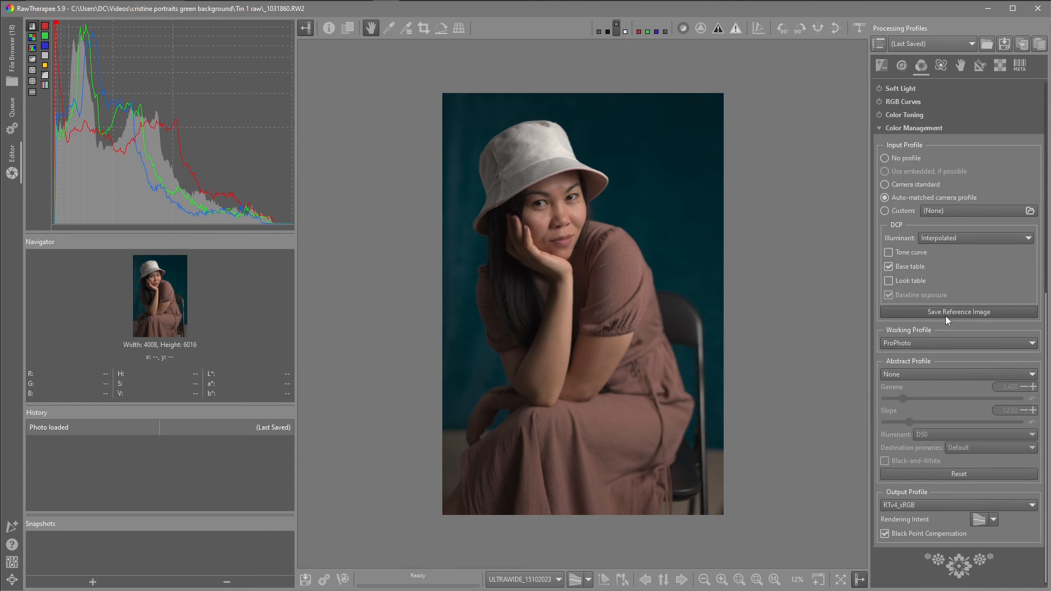
left_click(998, 64)
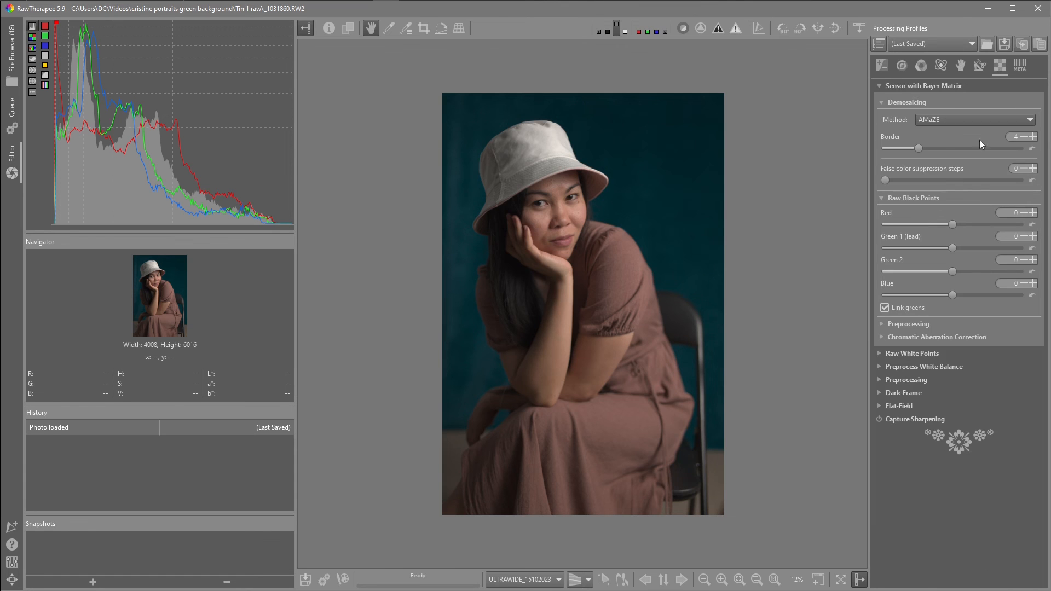
left_click(885, 65)
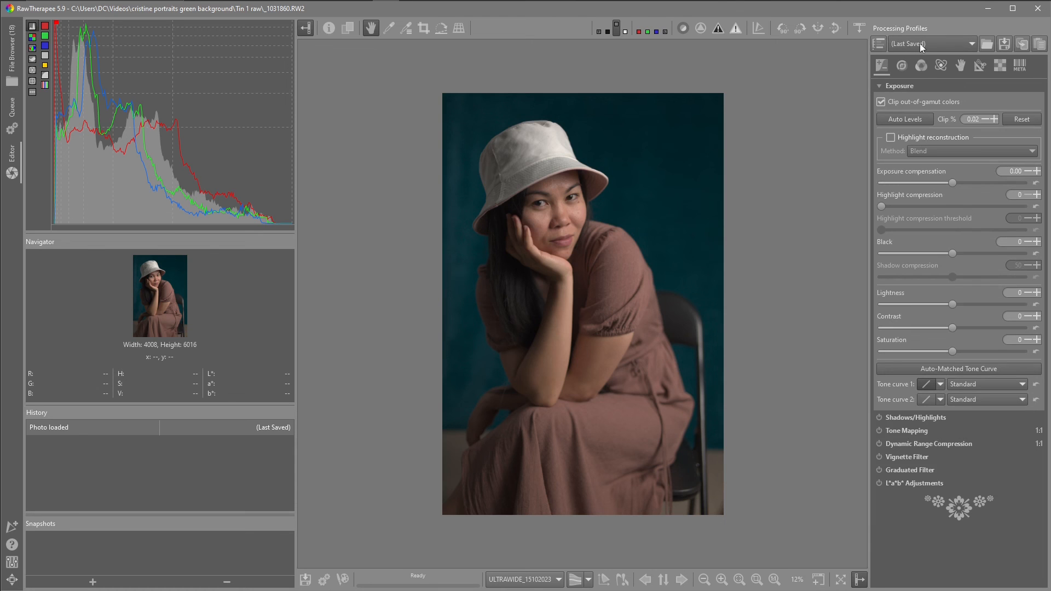
- Apply the saved profile "PS5 lens prophoto custom tone curve" from My profiles, then nudge the upper tone curve point slightly
left_click(920, 44)
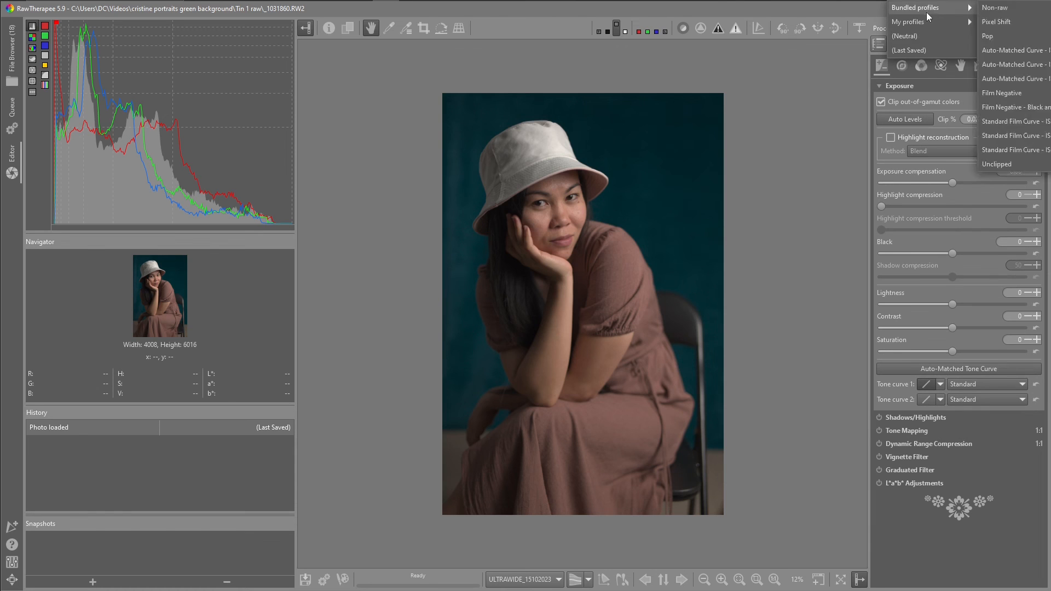
mouse_move(918, 24)
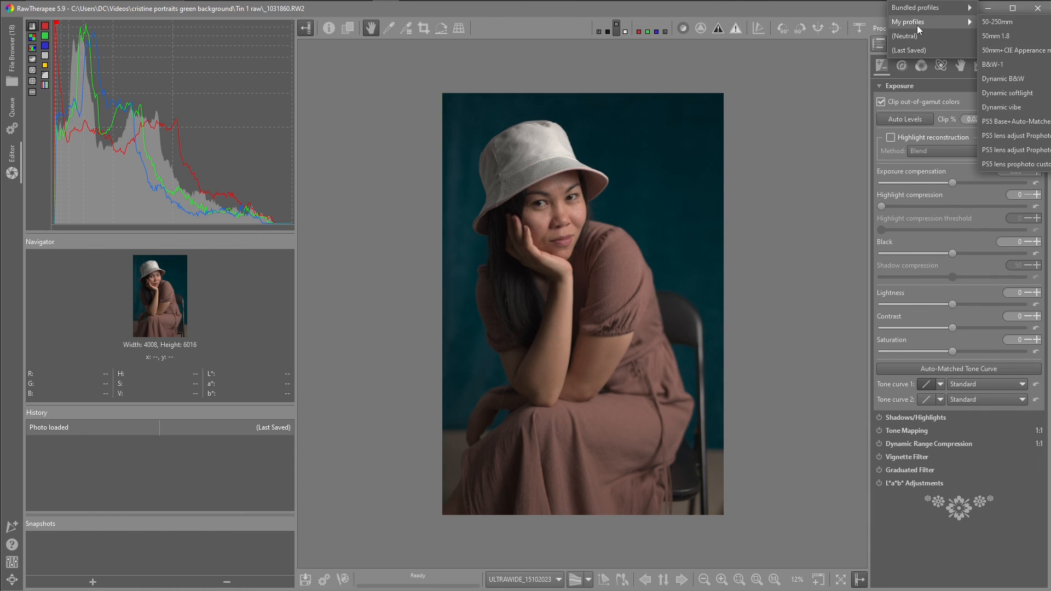
left_click(1016, 163)
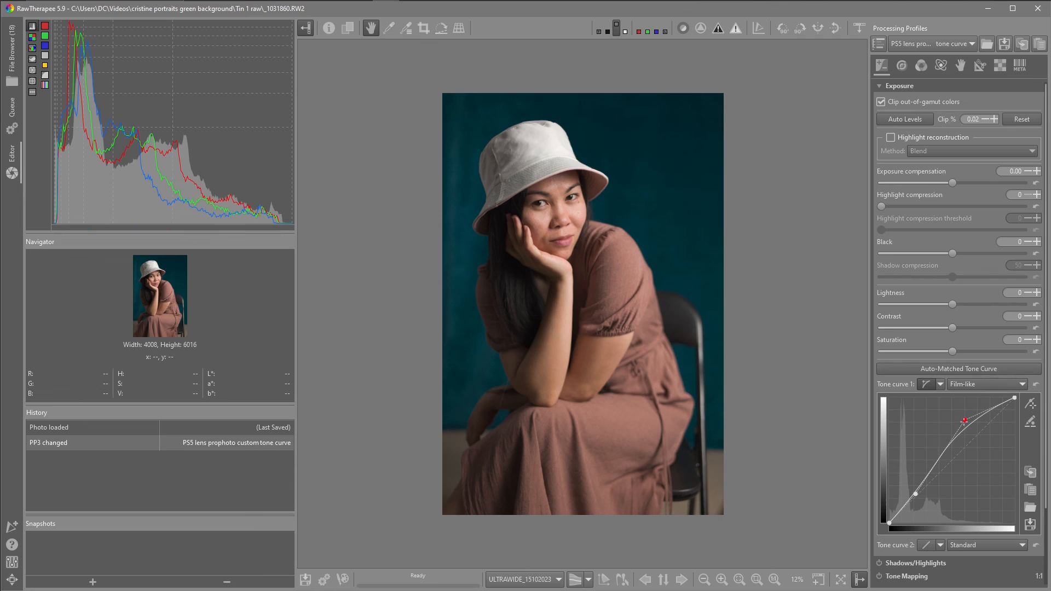
left_click_drag(964, 420, 966, 422)
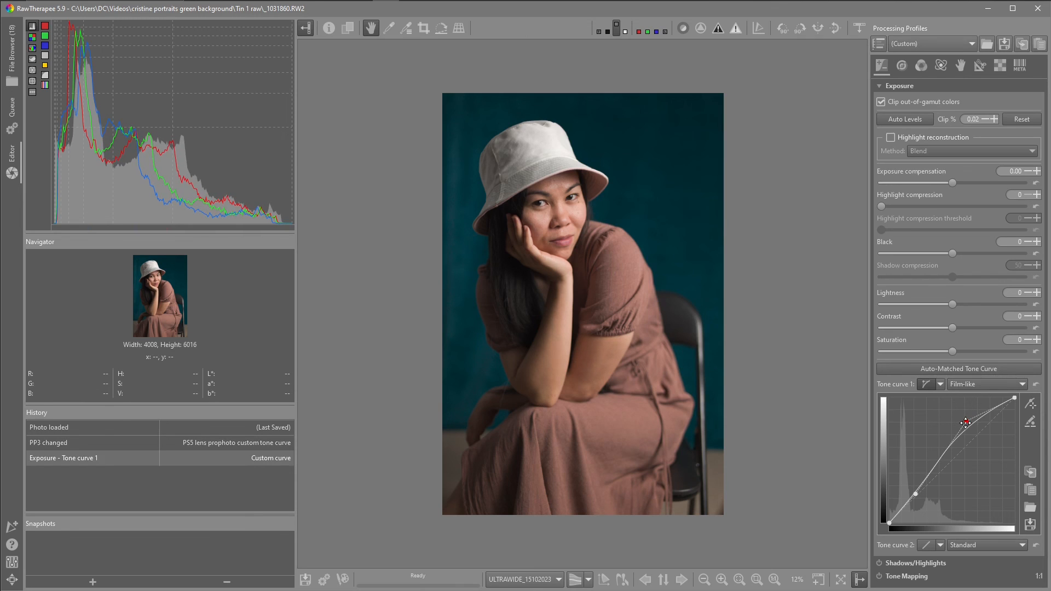